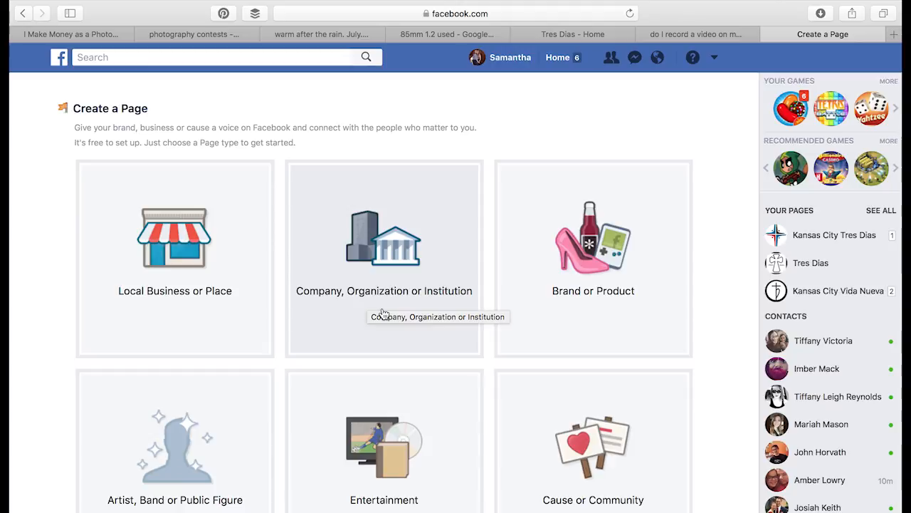
Step: Choose the Company, Organization or Institution page type with the Nonprofit Organization category, and start entering the company name
scroll(421, 319, down, 1)
scroll(420, 318, up, 1)
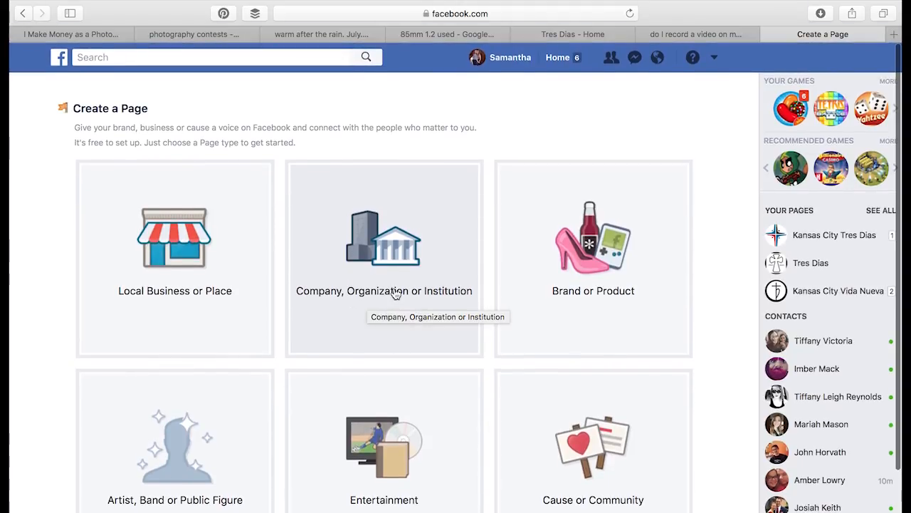
scroll(420, 325, down, 2)
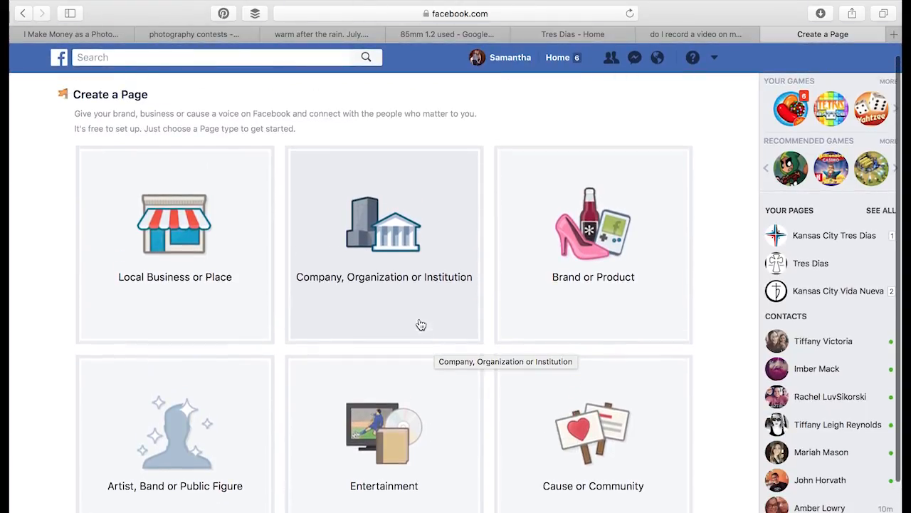
click(387, 282)
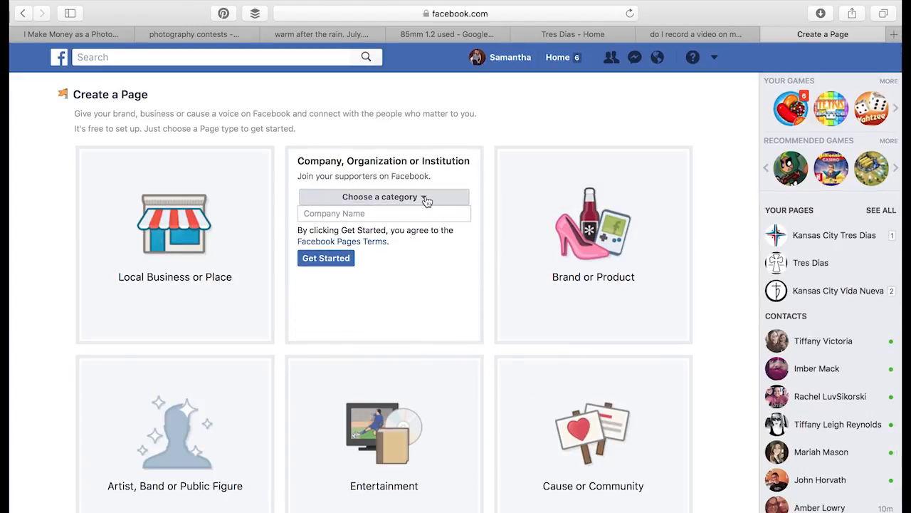
click(425, 199)
scroll(428, 285, down, 2)
scroll(427, 295, down, 5)
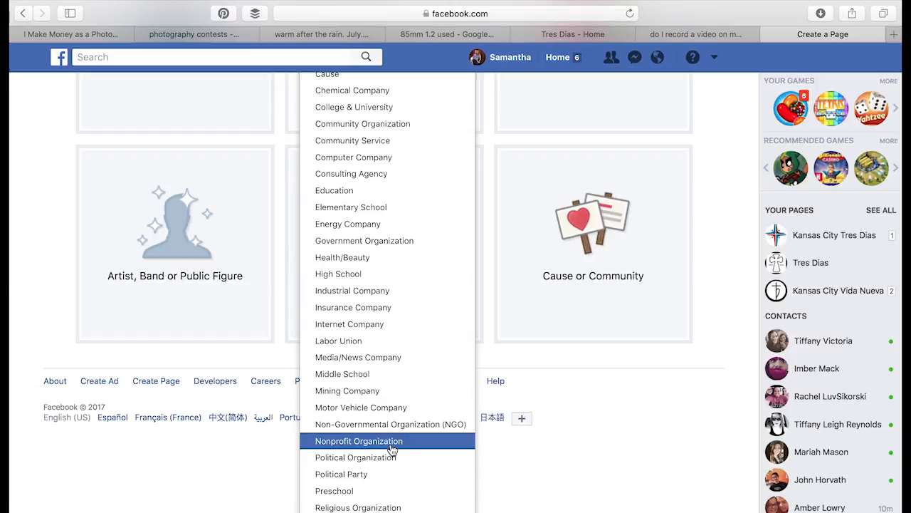
click(391, 449)
scroll(445, 199, up, 2)
click(396, 173)
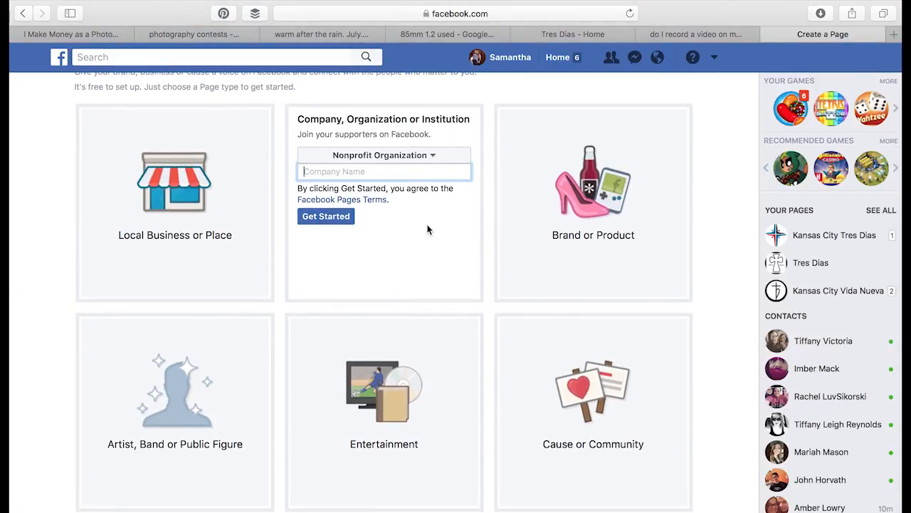
text(Tres Dias)
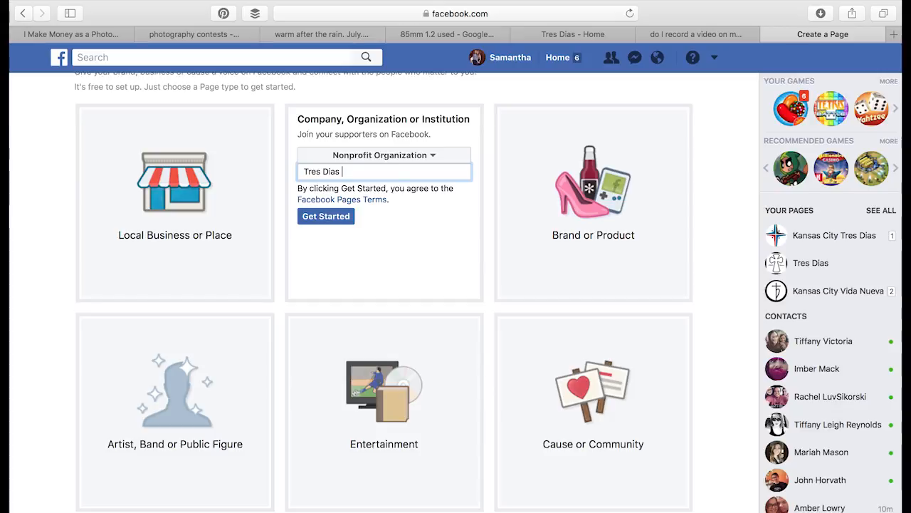
drag(343, 172, 300, 172)
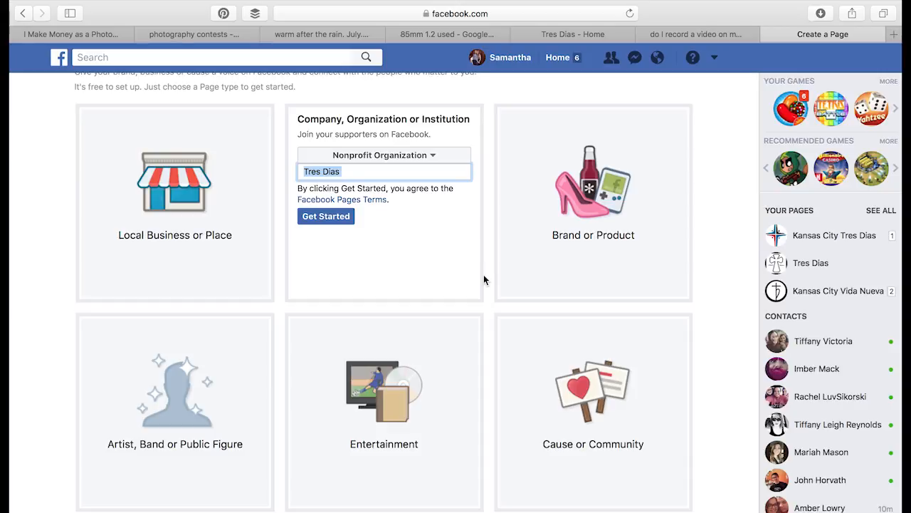
text(Tr)
key(BackSpace)
key(BackSpace)
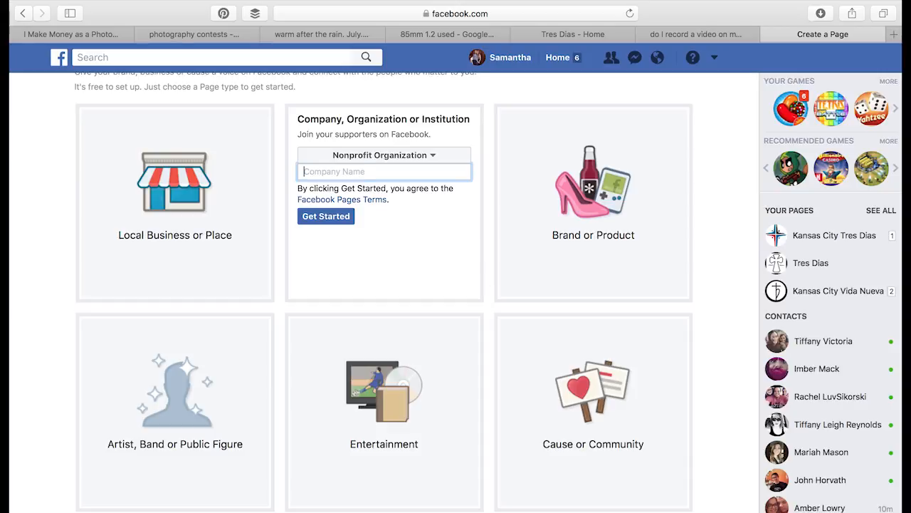
text(Colorado Front Range Tres Dias)
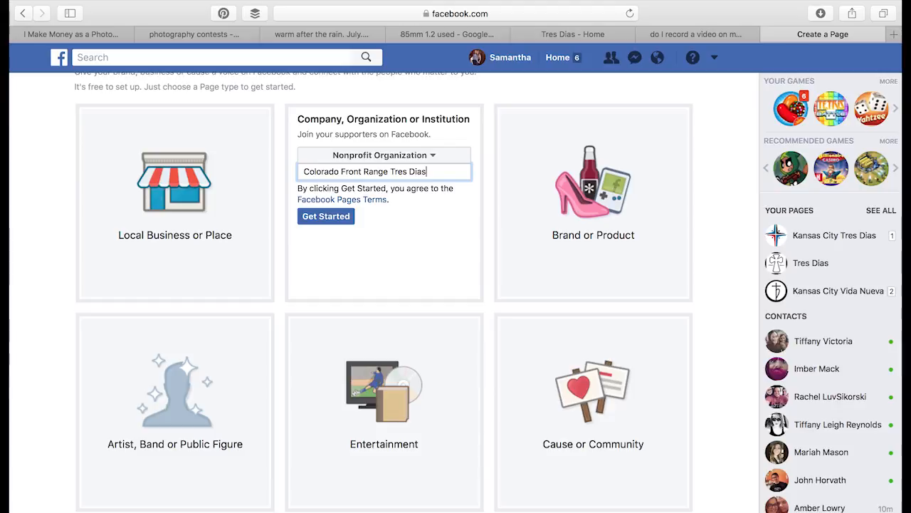
drag(429, 172, 302, 171)
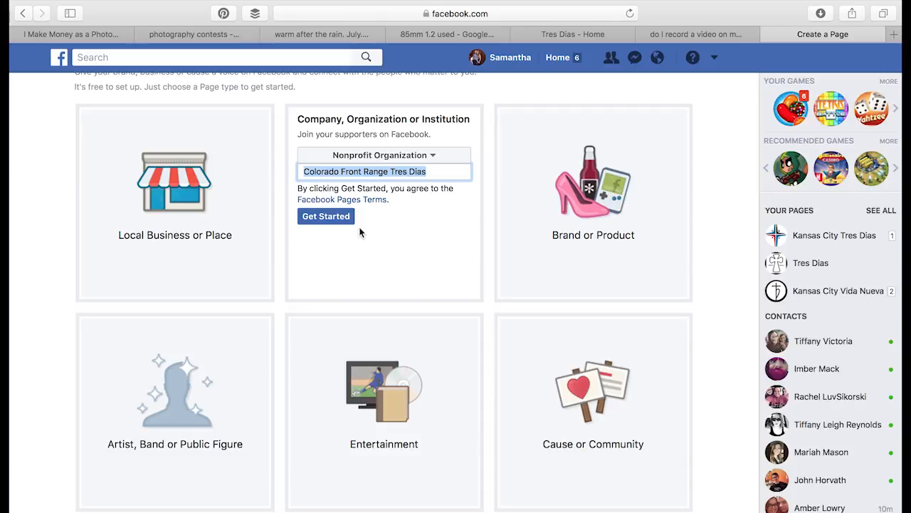
key(BackSpace)
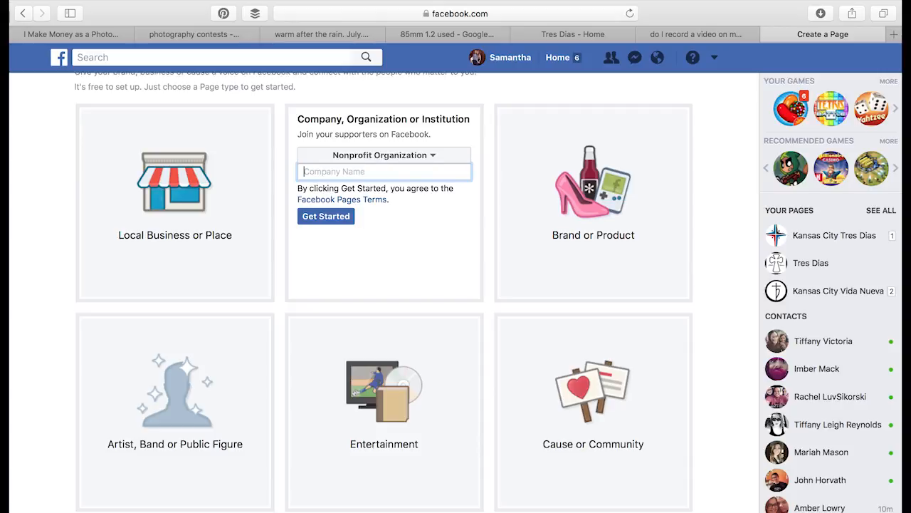
Step: Name the page Demo Tres Dias and get started with creating it
text(Demo Tres Dias)
click(320, 218)
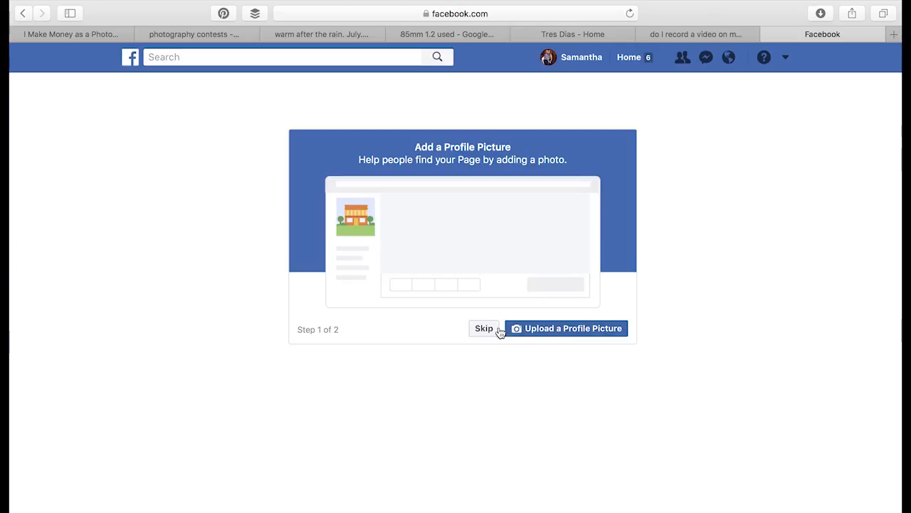
click(563, 334)
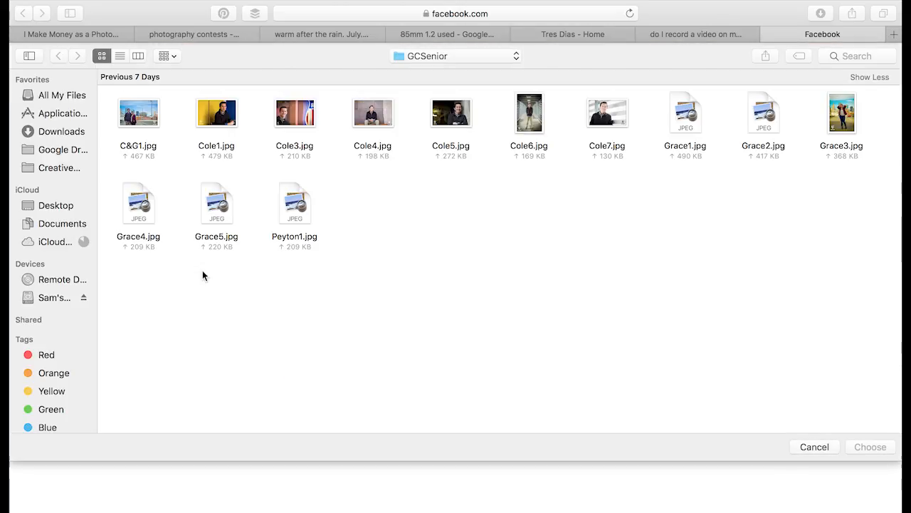
click(74, 96)
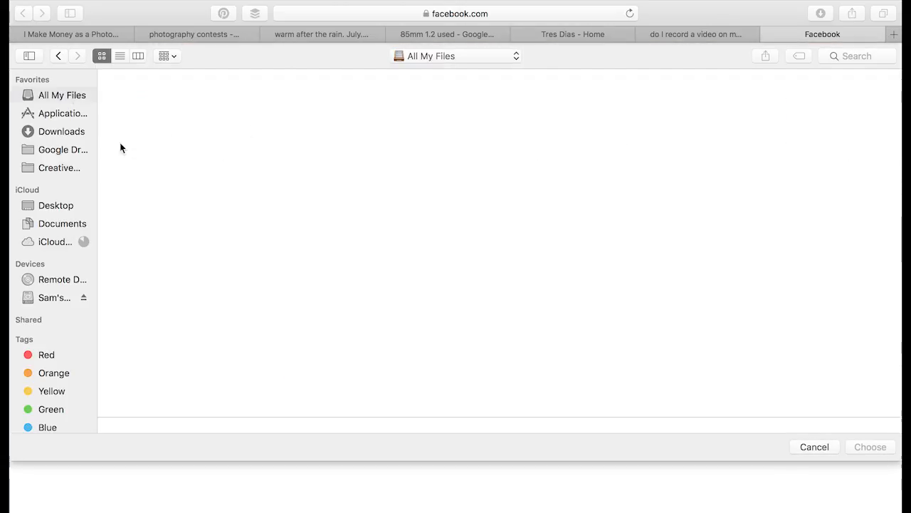
click(52, 206)
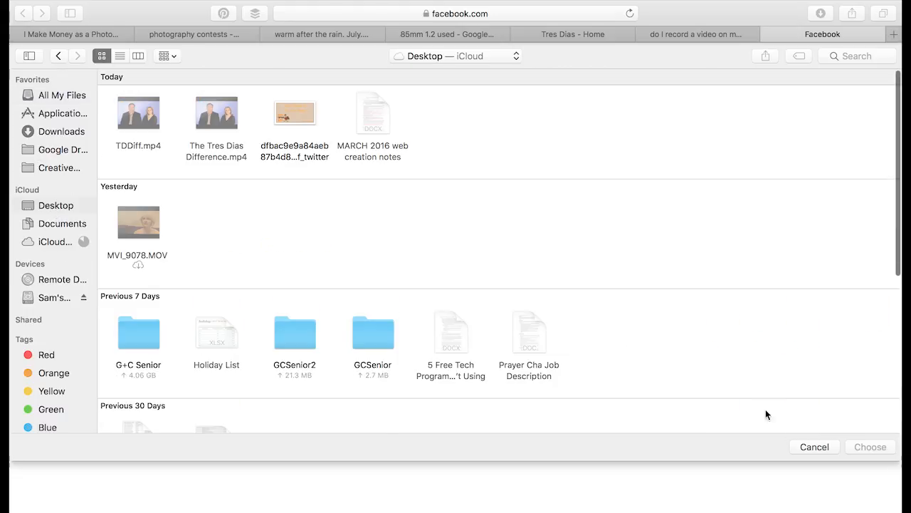
click(812, 447)
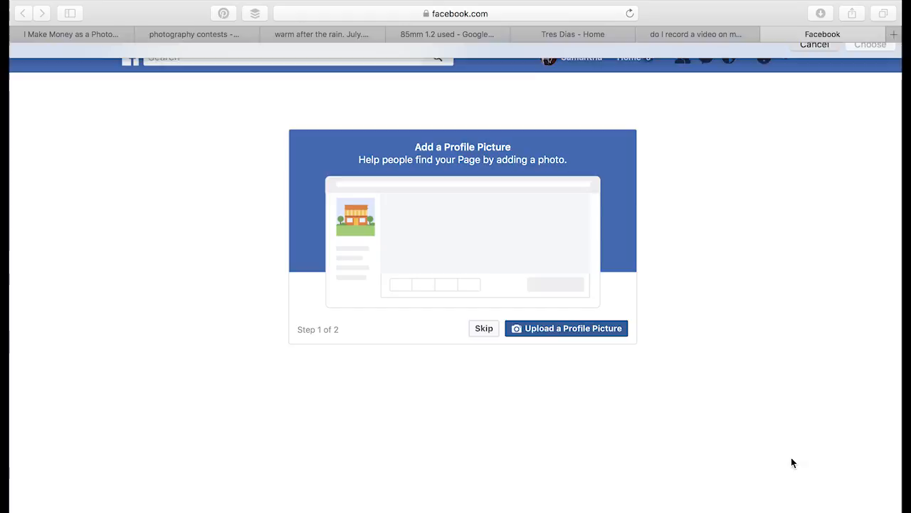
Step: Skip adding both the profile picture and the cover photo in the page setup
click(485, 328)
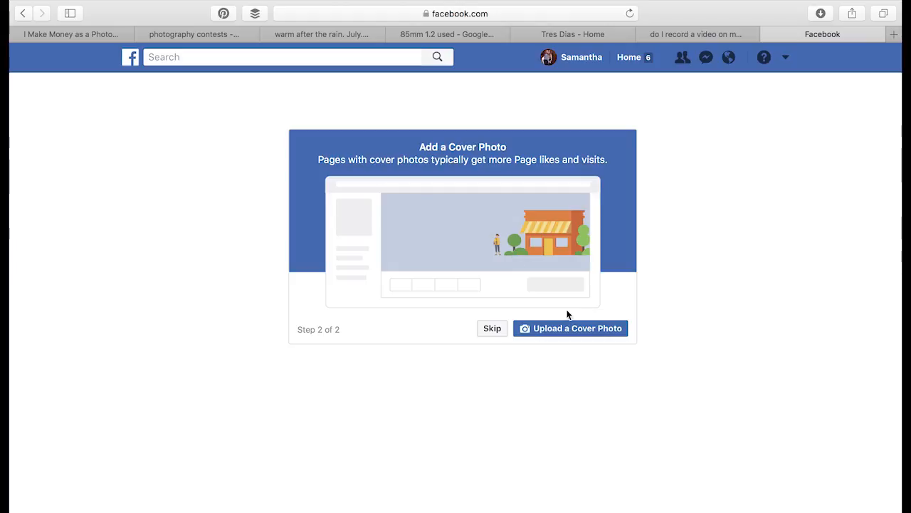
click(490, 332)
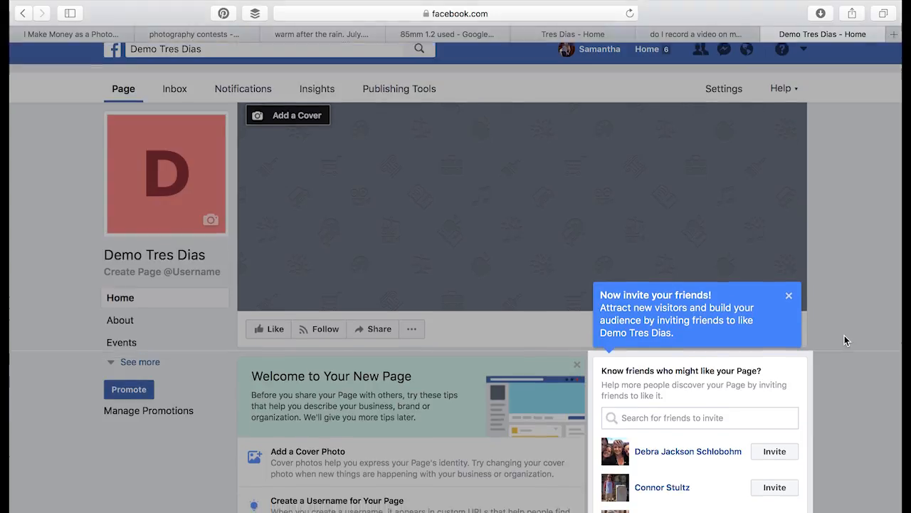
Step: Invite the first friend in the suggested friends list to like the new page
scroll(844, 340, down, 5)
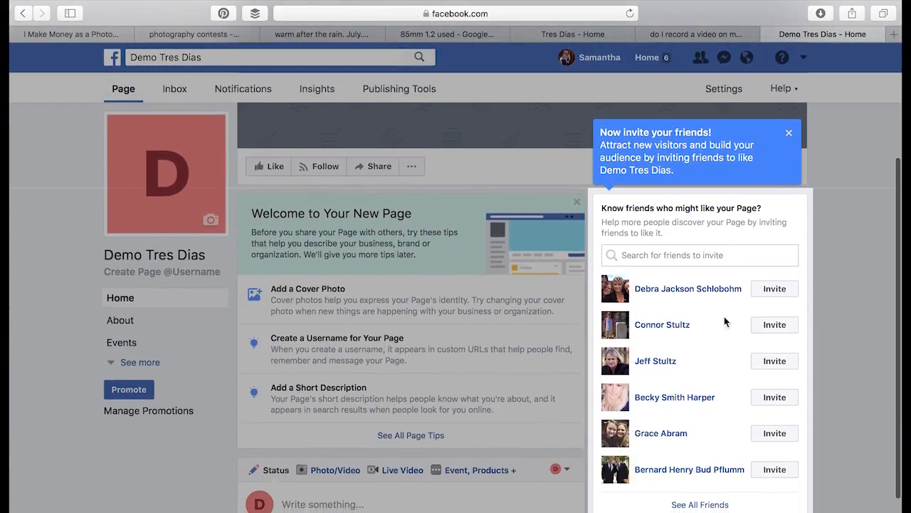
scroll(717, 369, down, 1)
scroll(717, 369, up, 1)
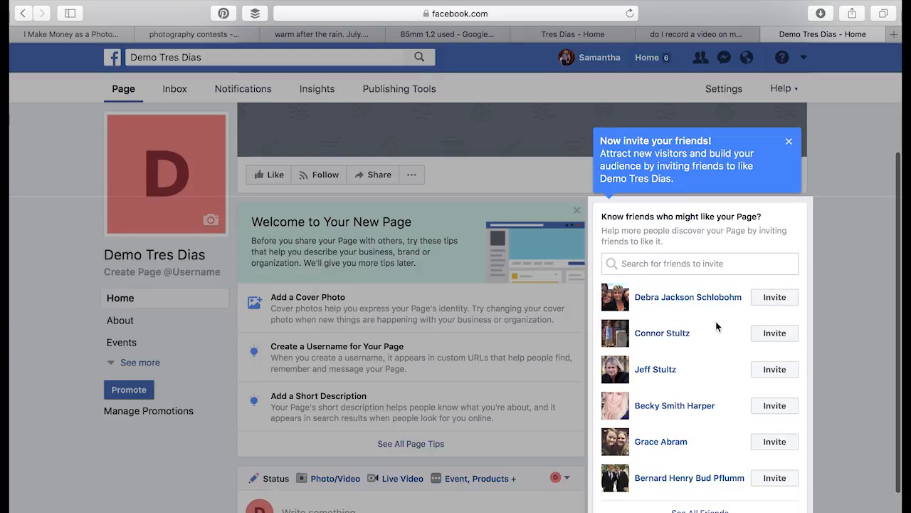
click(781, 300)
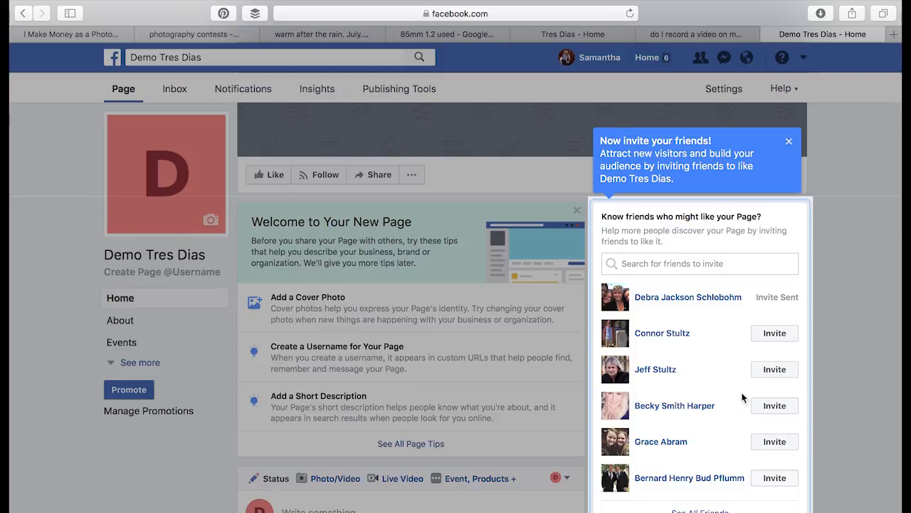
Step: Invite another friend from further down the suggestions and dismiss the friend invitation tip
scroll(775, 448, down, 5)
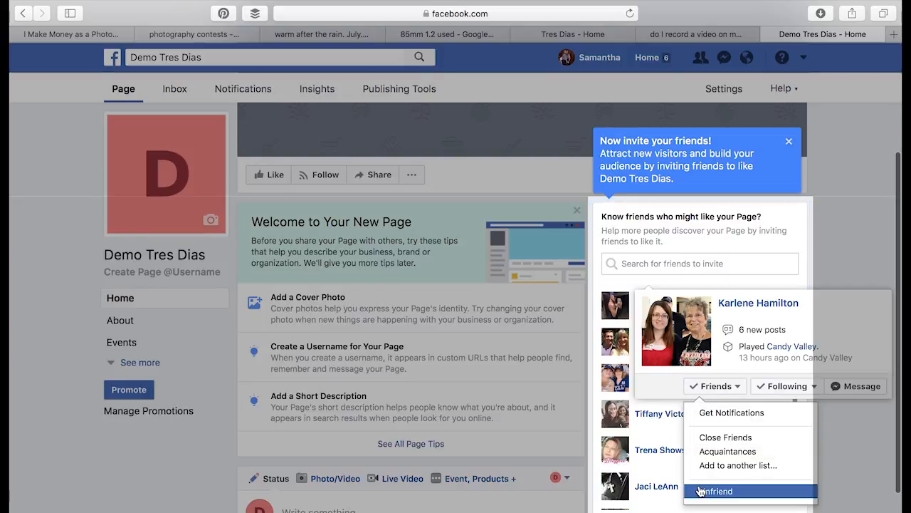
scroll(701, 417, down, 9)
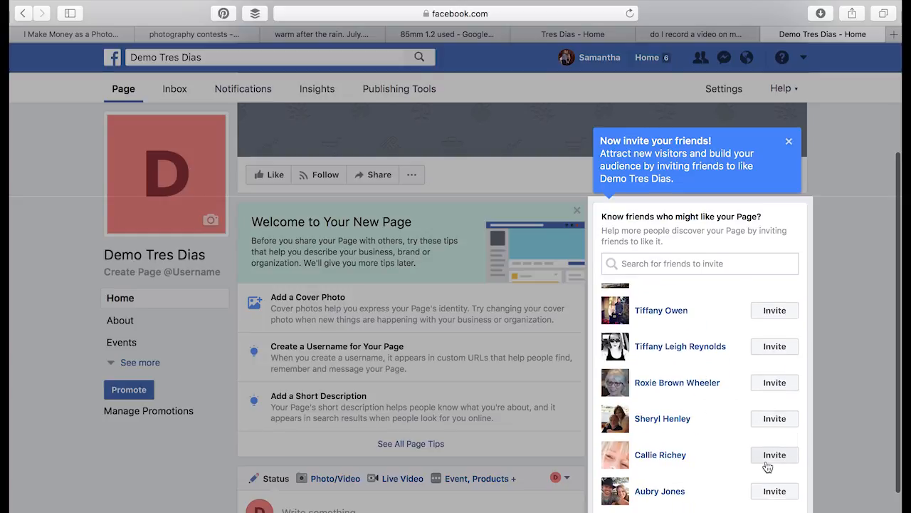
click(775, 311)
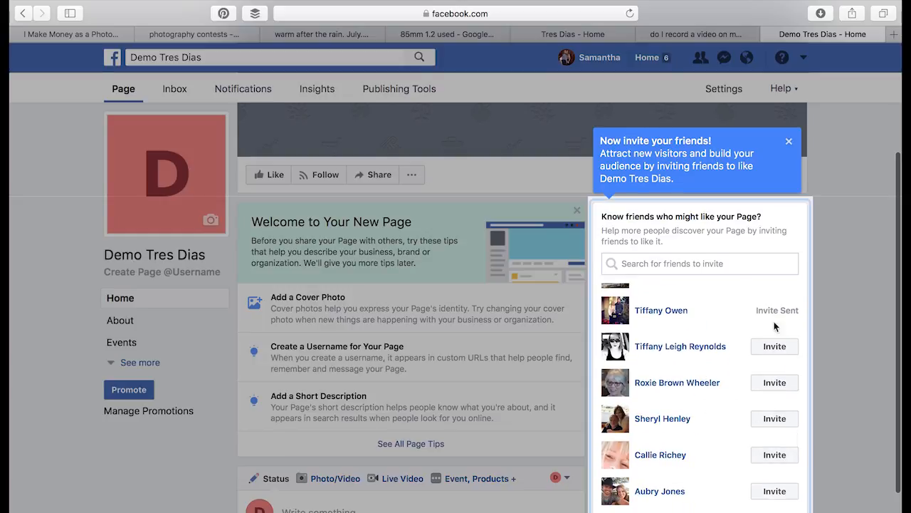
click(789, 145)
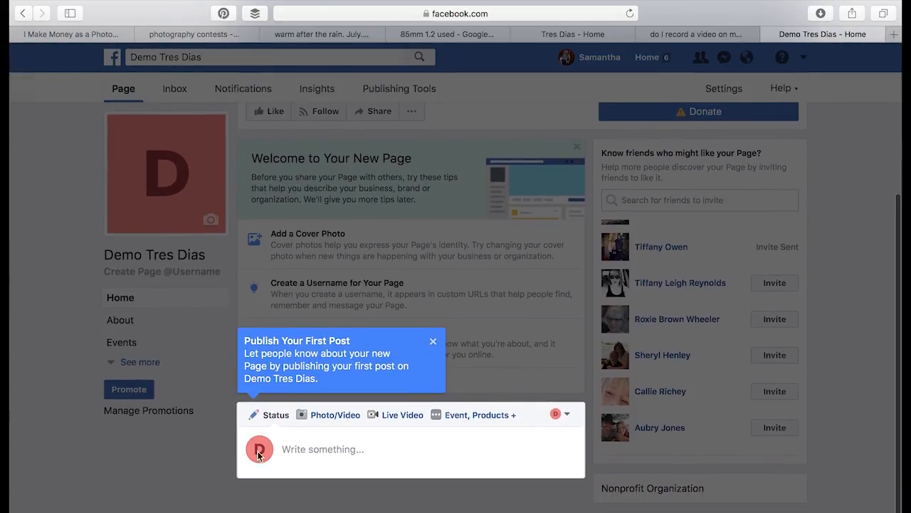
Step: Write the page's first post as "First Facebook post on the new community page!" without publishing it
click(323, 456)
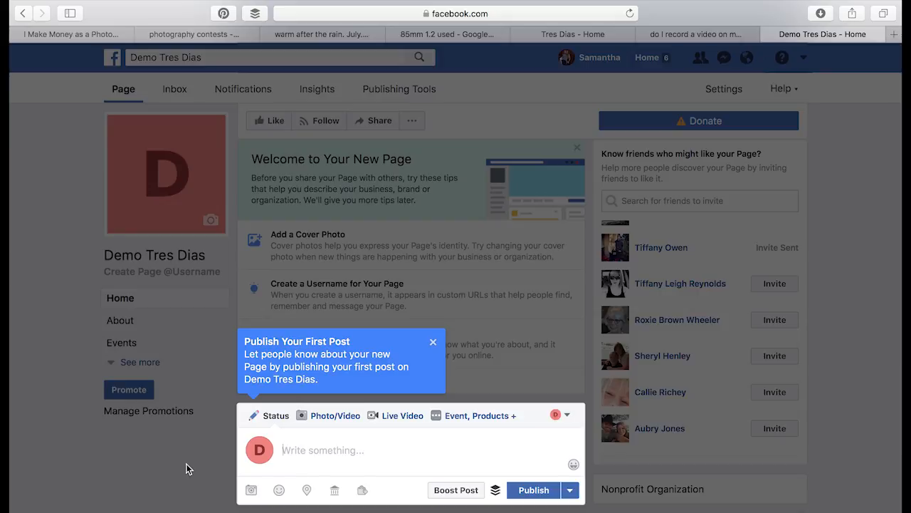
scroll(186, 468, down, 1)
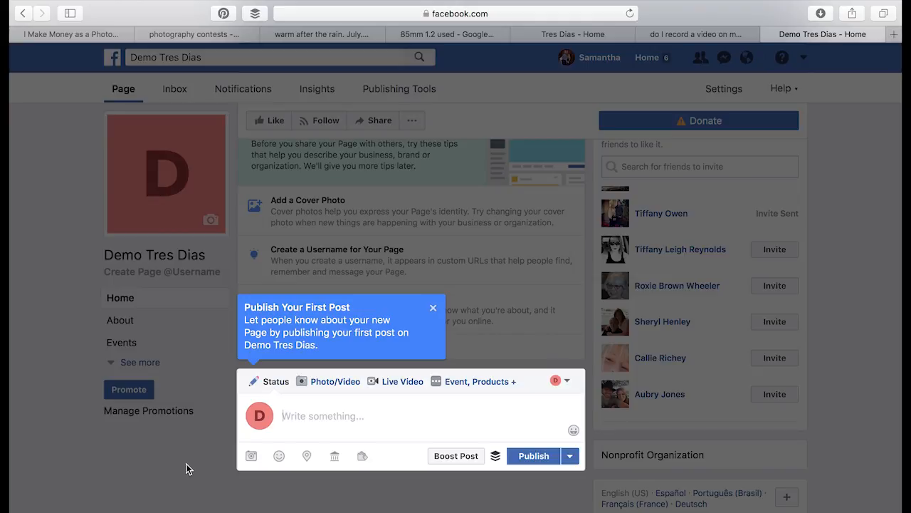
text(First F)
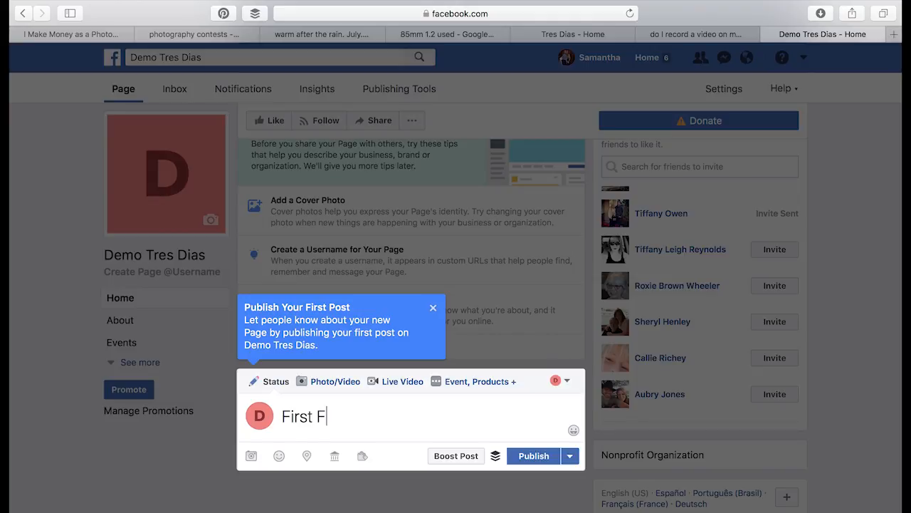
text(acebook Ps)
key(BackSpace)
text(o)
key(BackSpace)
key(BackSpace)
text(post on the new )
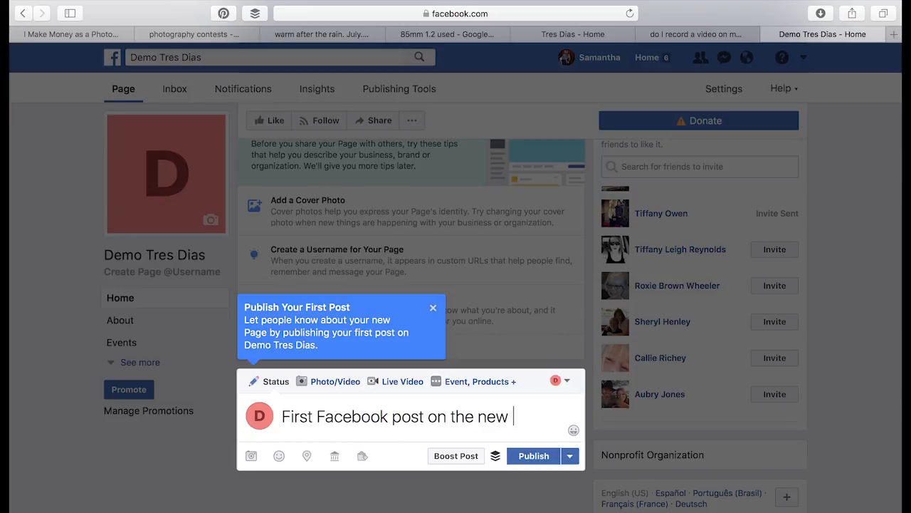
text(community page!)
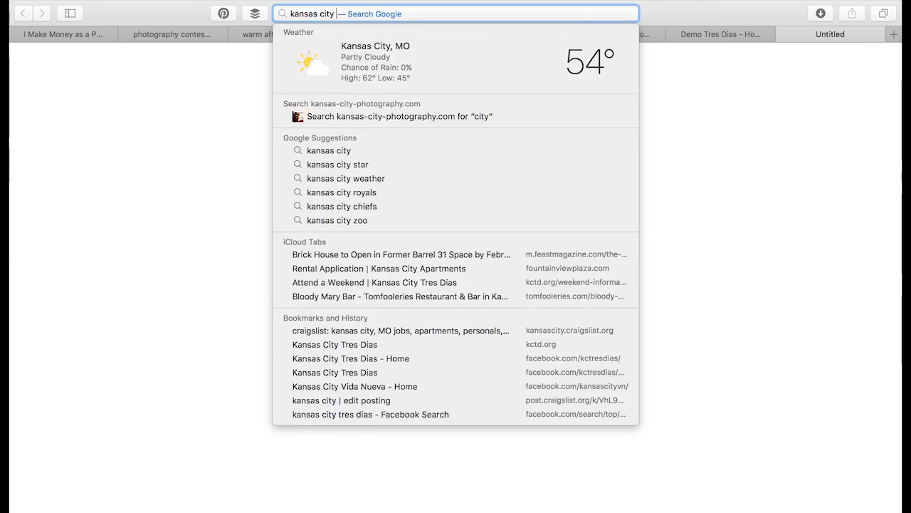
Step: Search Google in a new tab for "kansas city skyline snow" to find a picture
text(skylin)
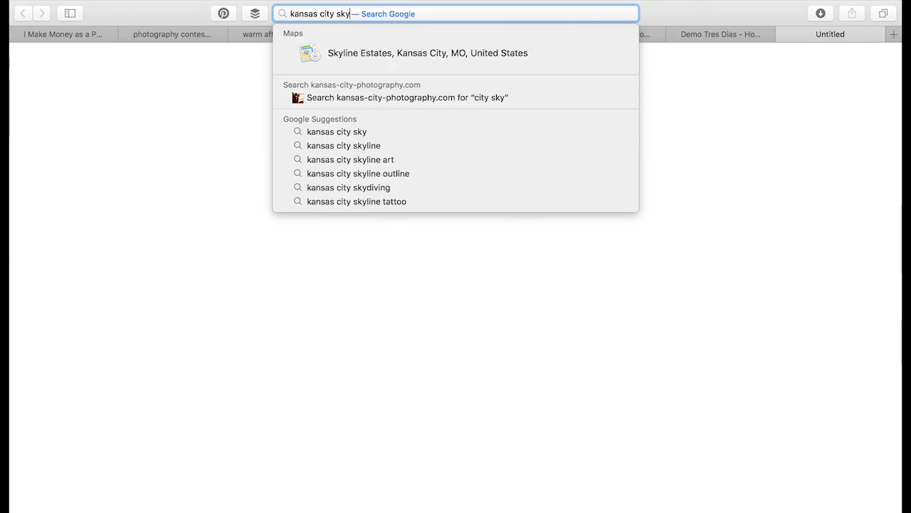
text(e snow)
key(Return)
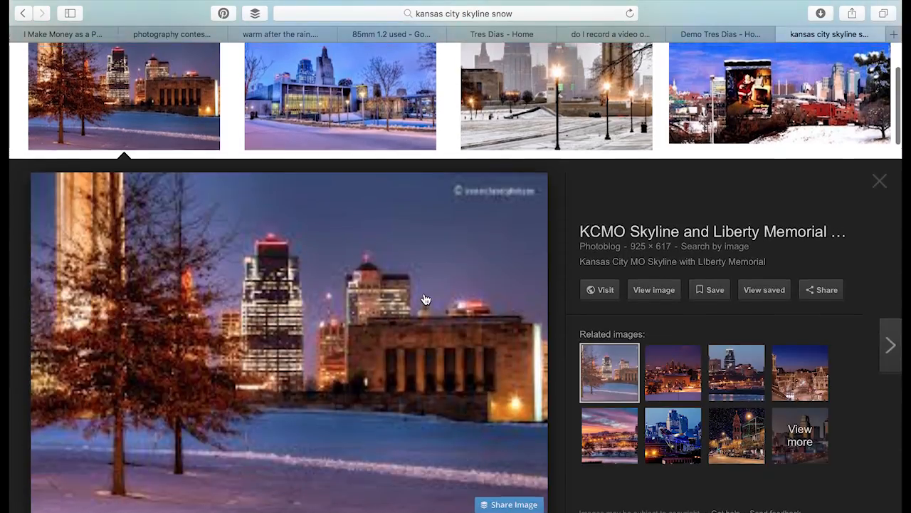
Step: Find the snowy Country Club Plaza night picture among the image results and save it to the Downloads folder
scroll(426, 299, down, 8)
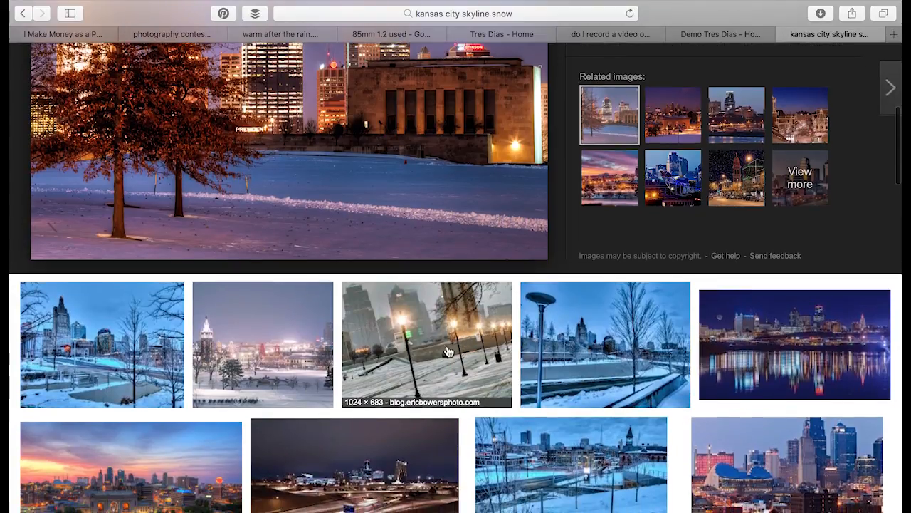
click(263, 356)
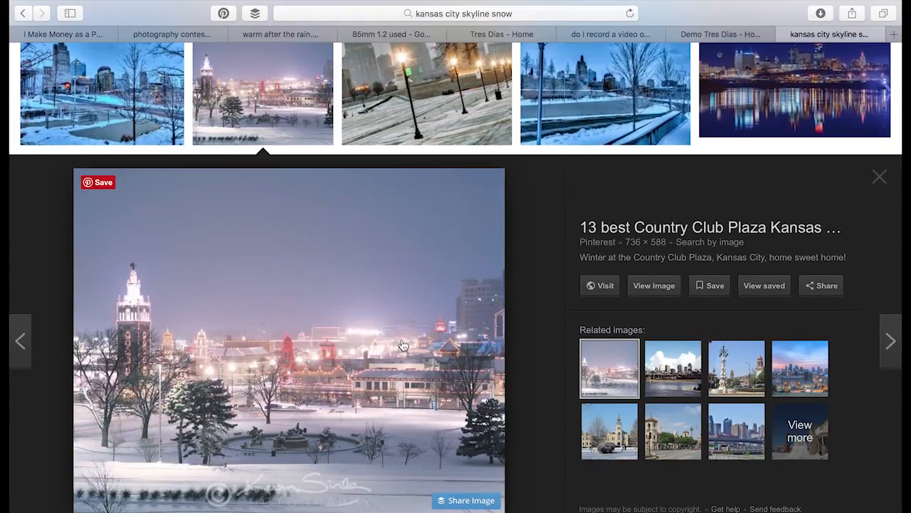
right_click(370, 359)
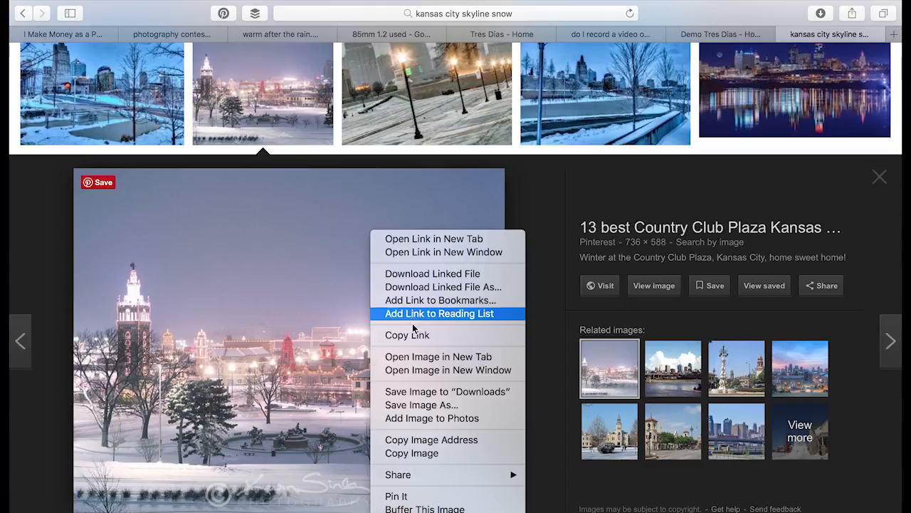
click(550, 205)
right_click(361, 327)
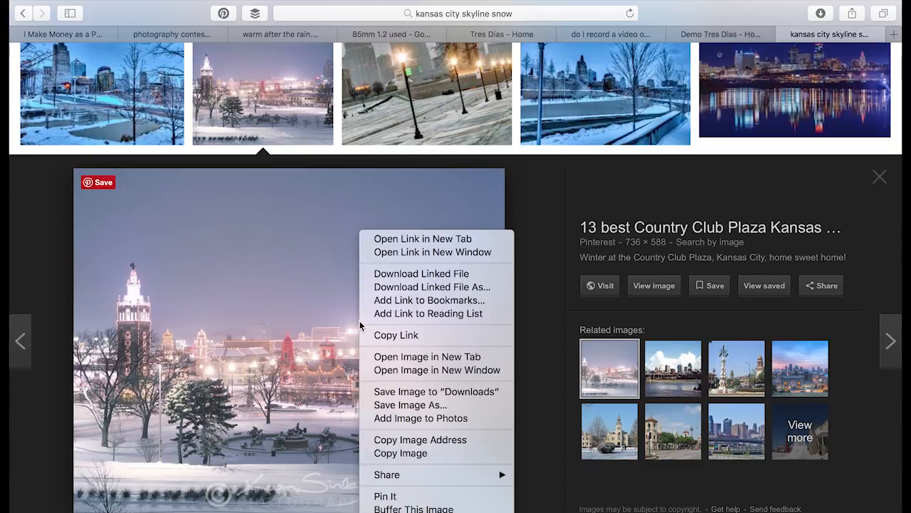
click(437, 391)
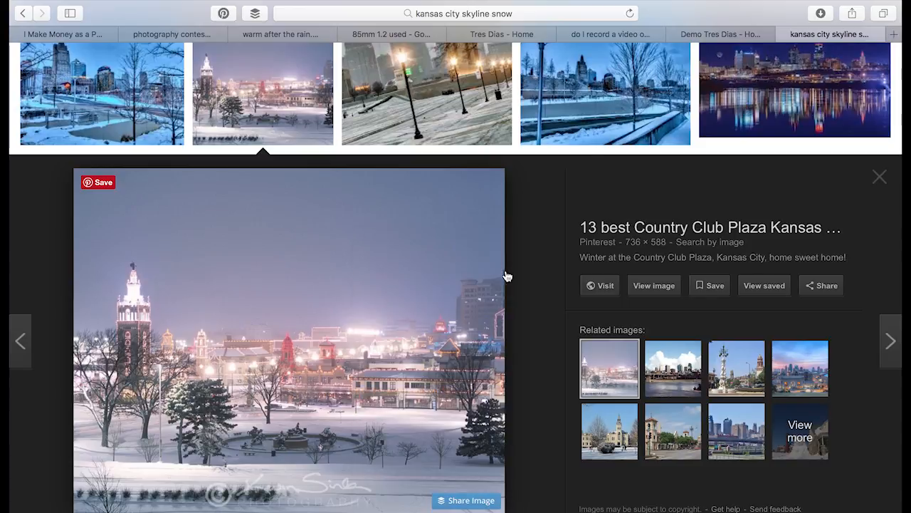
Step: Back on the Facebook page, attach the downloaded snowy Country Club Plaza picture to the first post and publish it
click(721, 34)
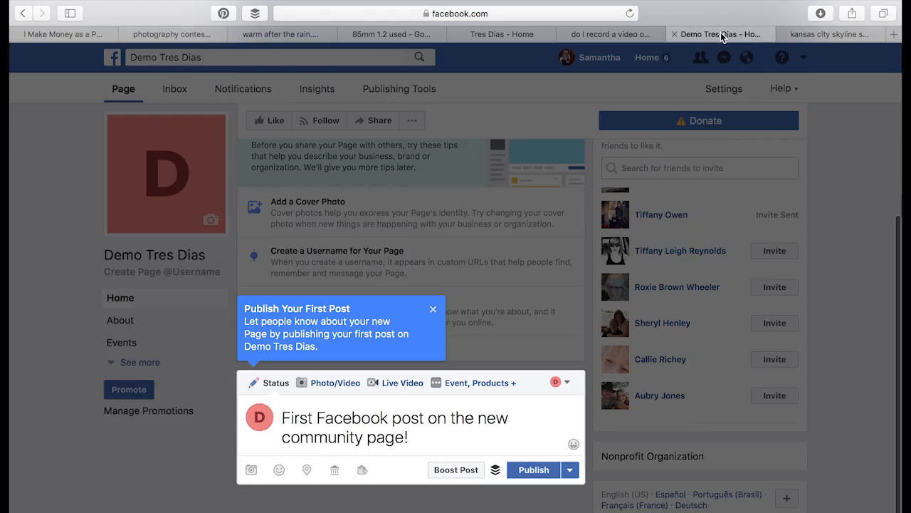
click(251, 471)
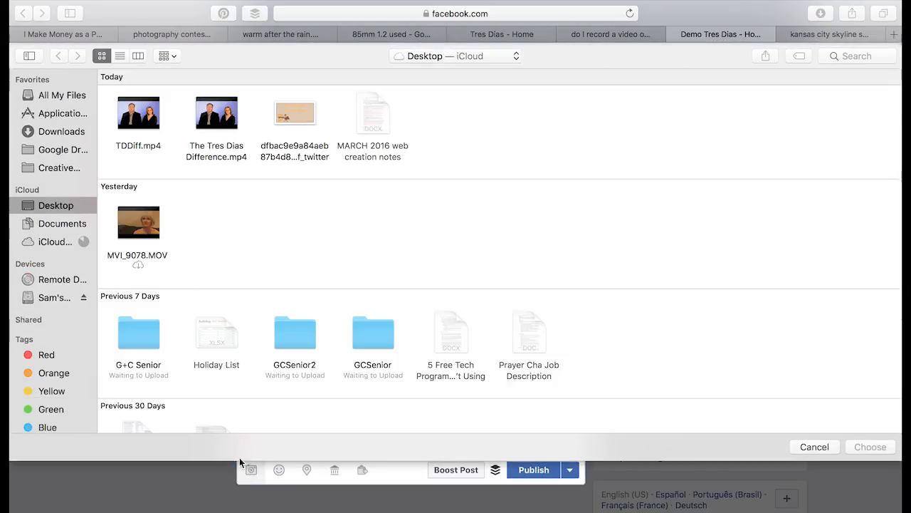
click(53, 134)
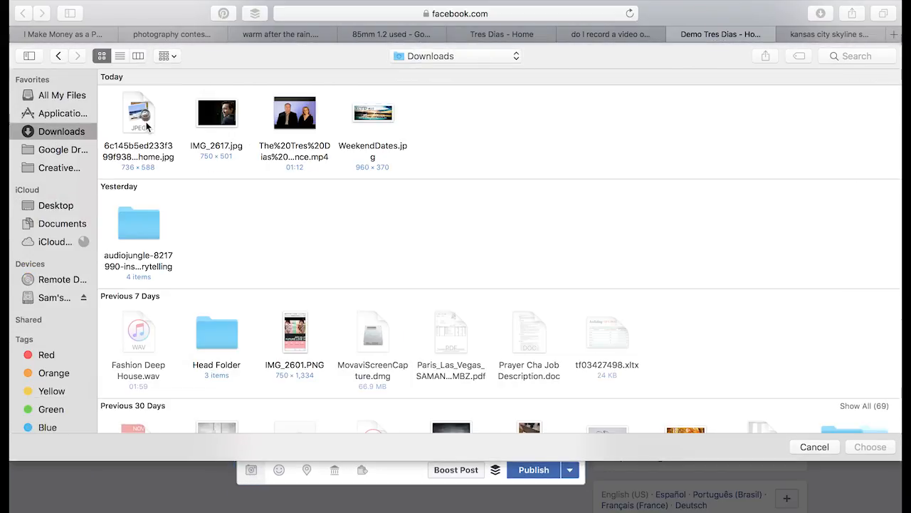
click(146, 119)
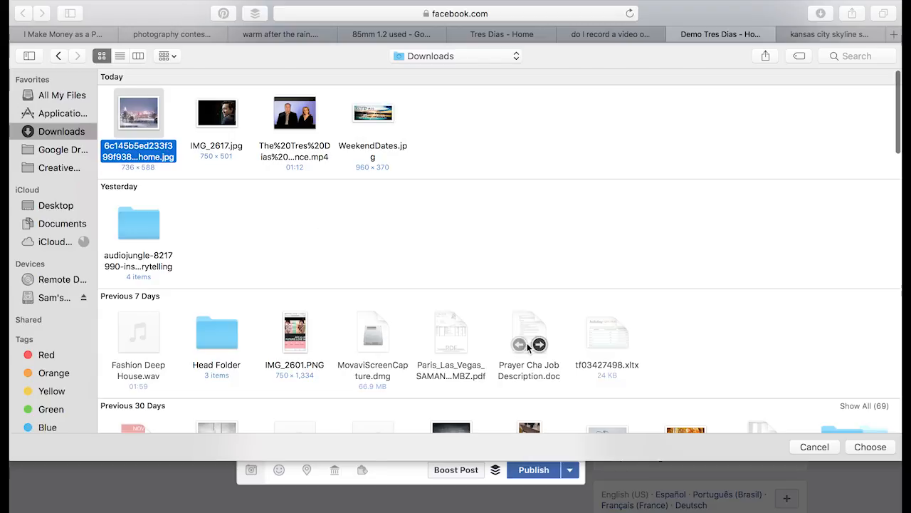
click(870, 447)
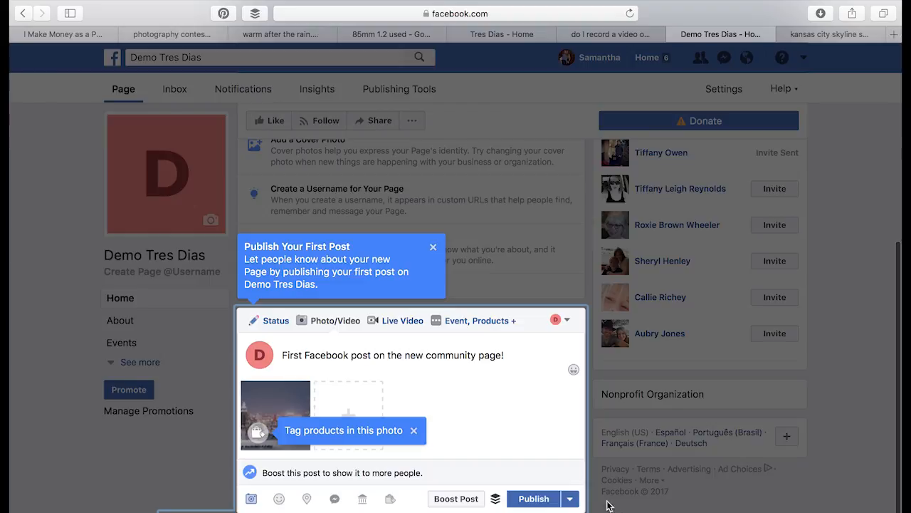
click(414, 430)
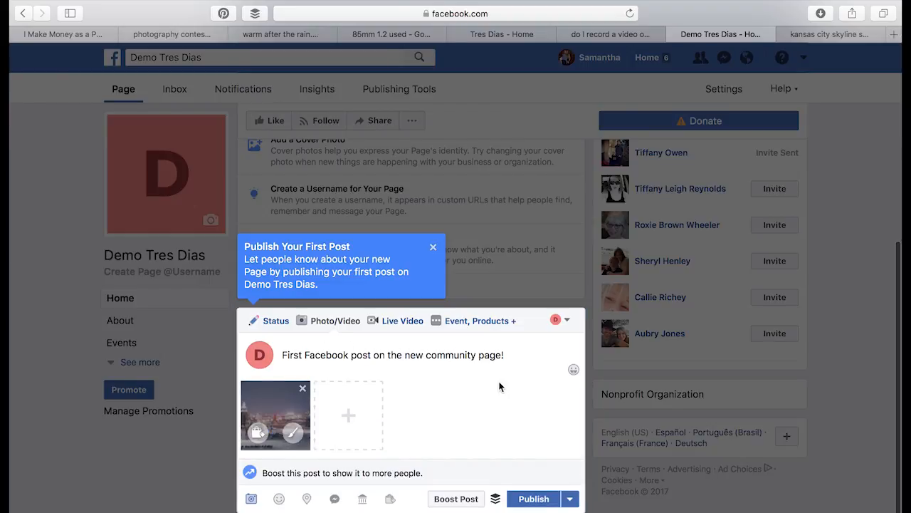
click(541, 500)
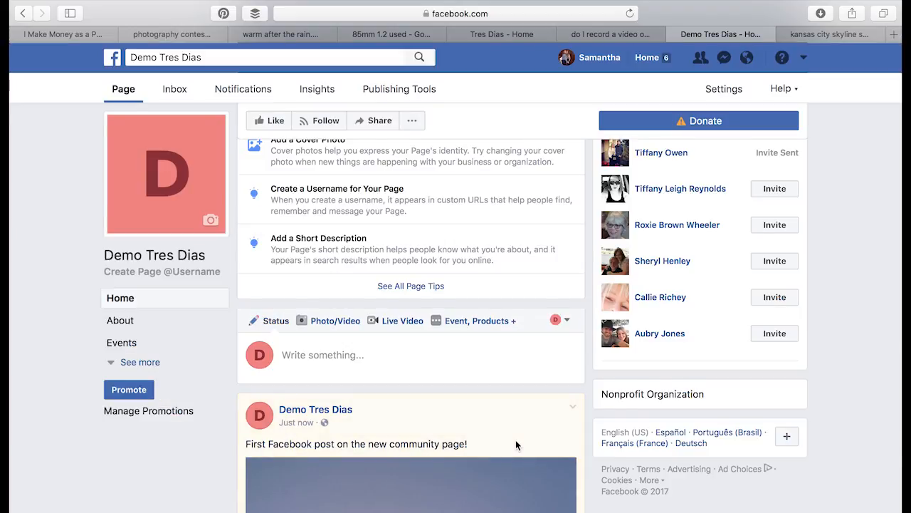
scroll(516, 440, down, 5)
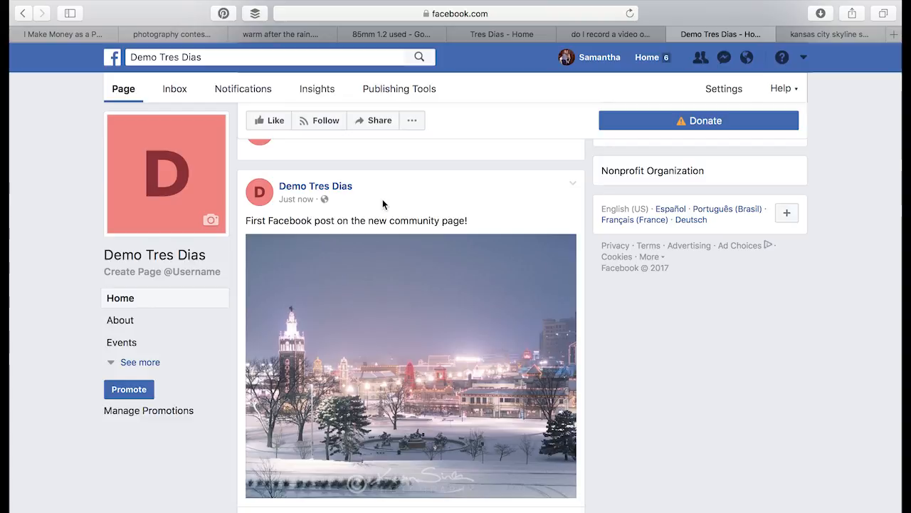
Step: Start adding a cover photo from the new page's welcome tips
scroll(382, 201, up, 10)
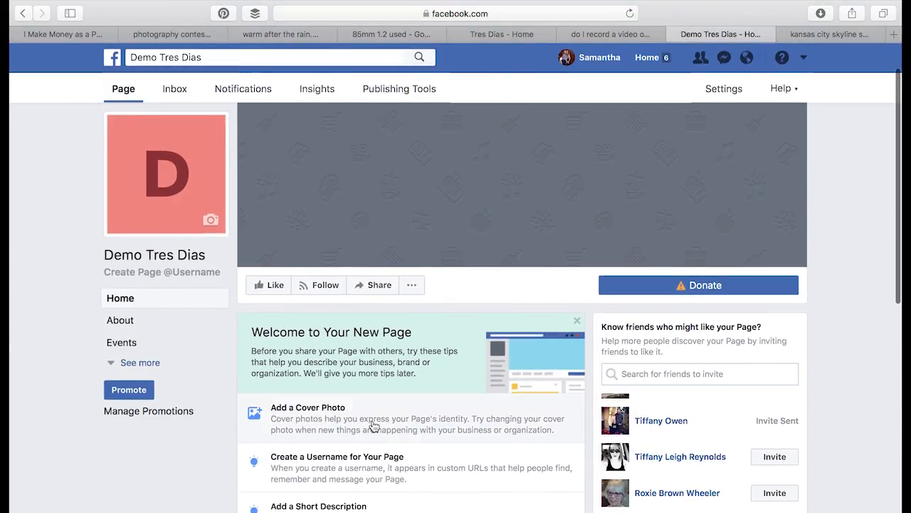
scroll(372, 423, down, 3)
scroll(429, 427, up, 3)
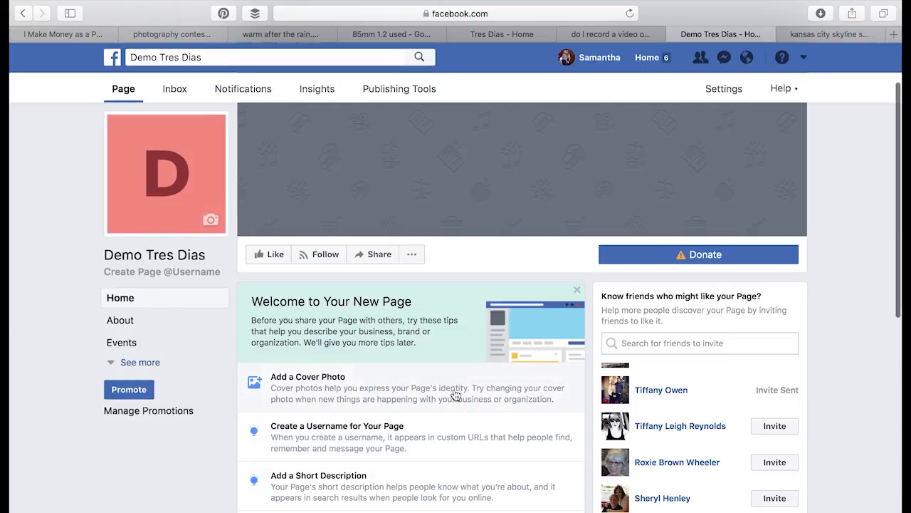
scroll(164, 493, down, 2)
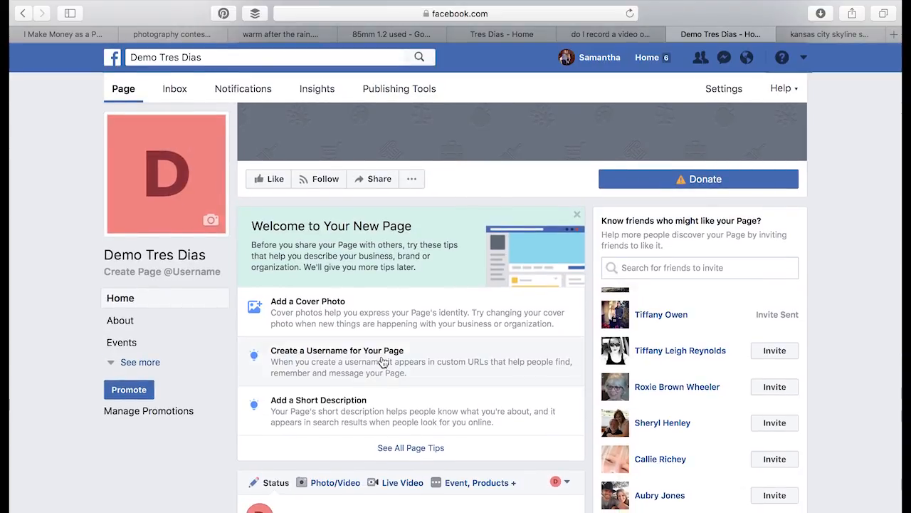
click(420, 326)
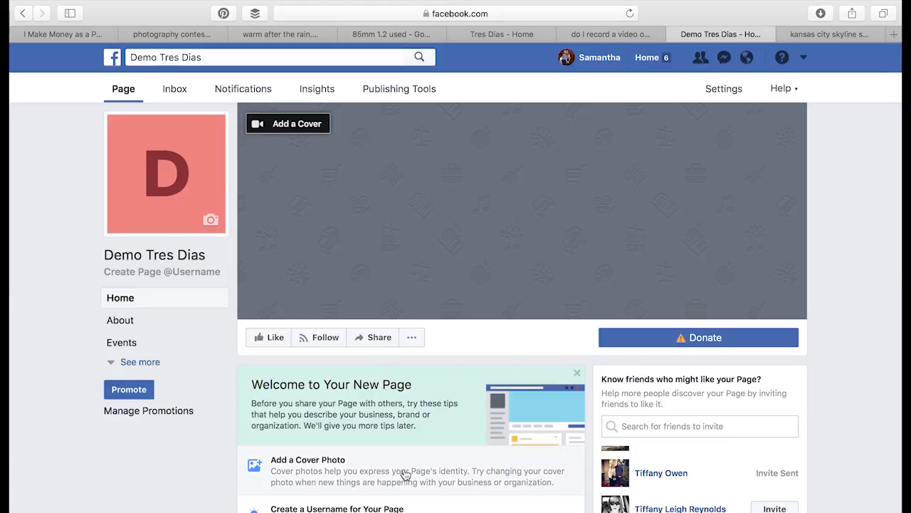
click(405, 475)
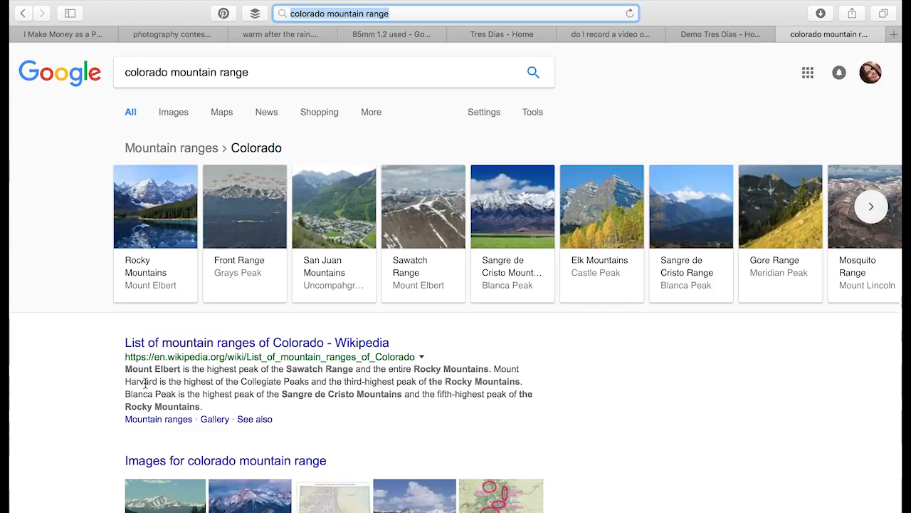
Step: Browse the Google image results for "colorado mountain range" for a picture suitable as a cover photo
click(169, 117)
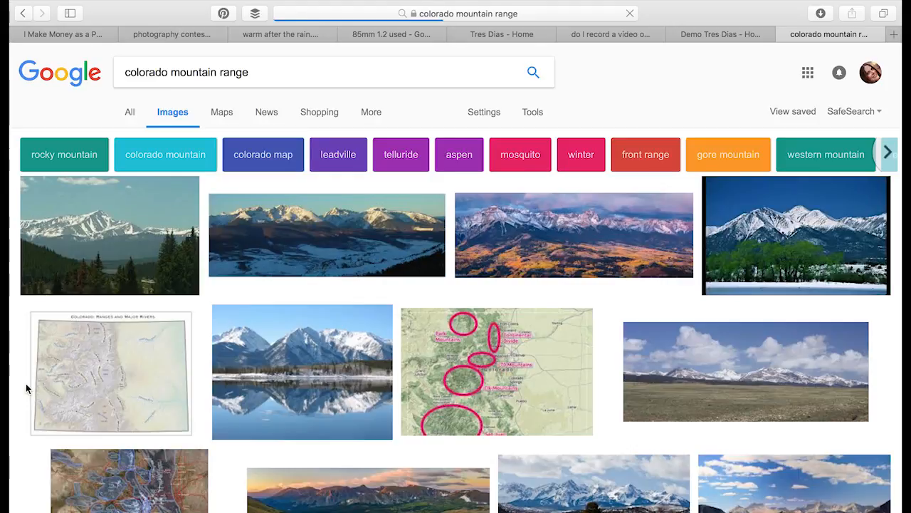
scroll(559, 250, down, 2)
scroll(559, 252, down, 5)
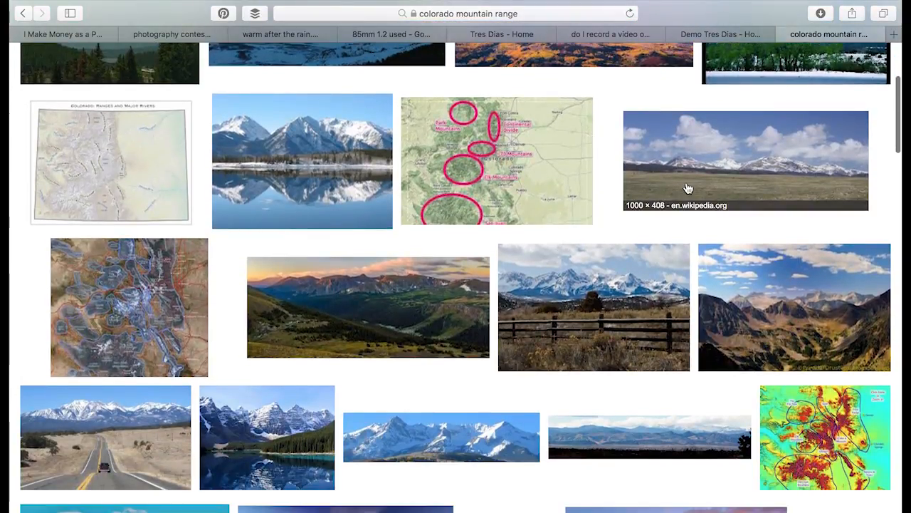
scroll(688, 187, down, 5)
scroll(647, 498, down, 3)
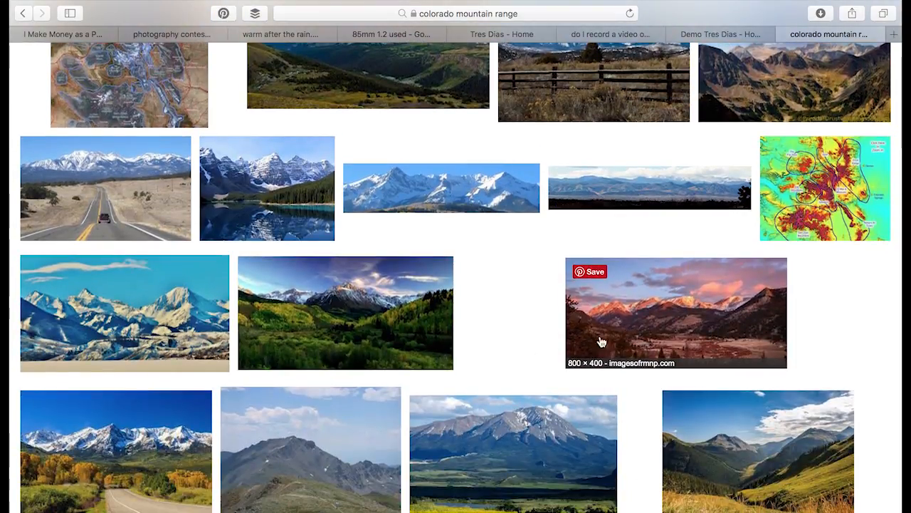
Step: View the wide Rocky Mountains panorama from Wikipedia in a separate tab and close that tab
right_click(621, 191)
click(641, 191)
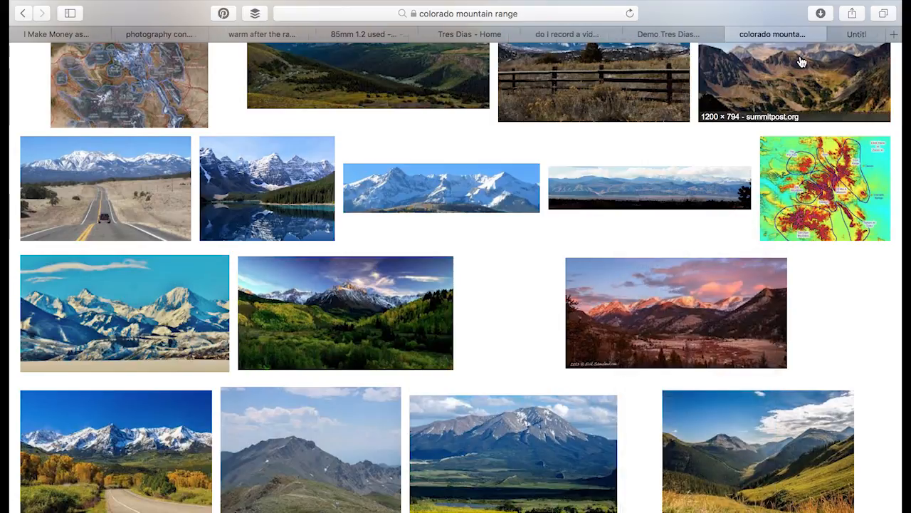
click(829, 34)
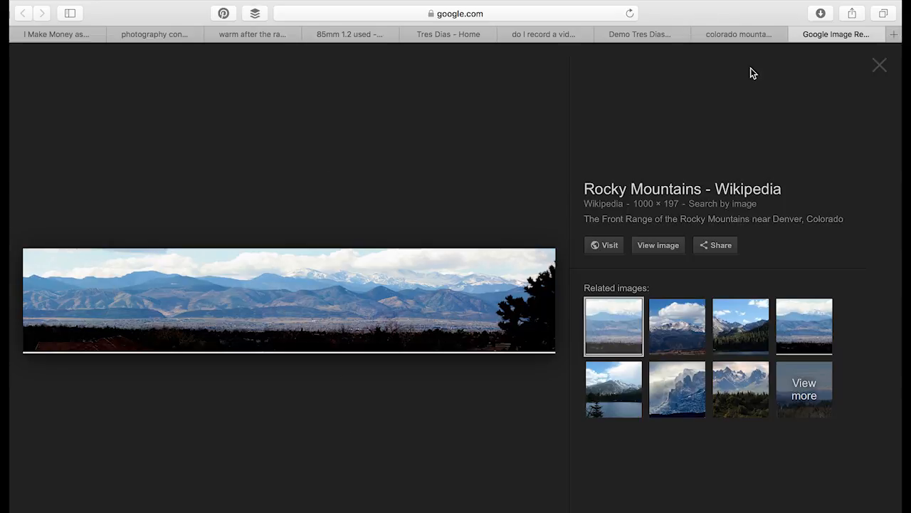
click(798, 34)
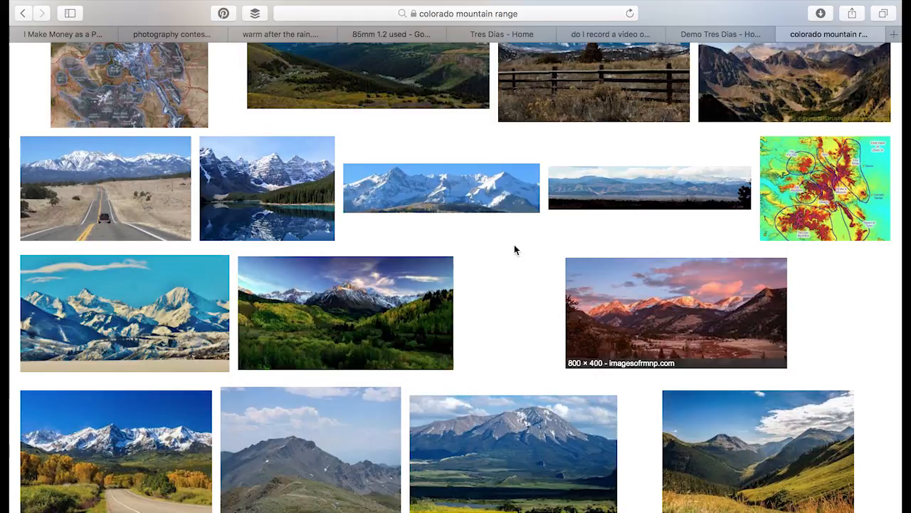
Step: Open the Sneffels Gold picture of the green valley and snowy peaks and save it to the Downloads folder
click(397, 327)
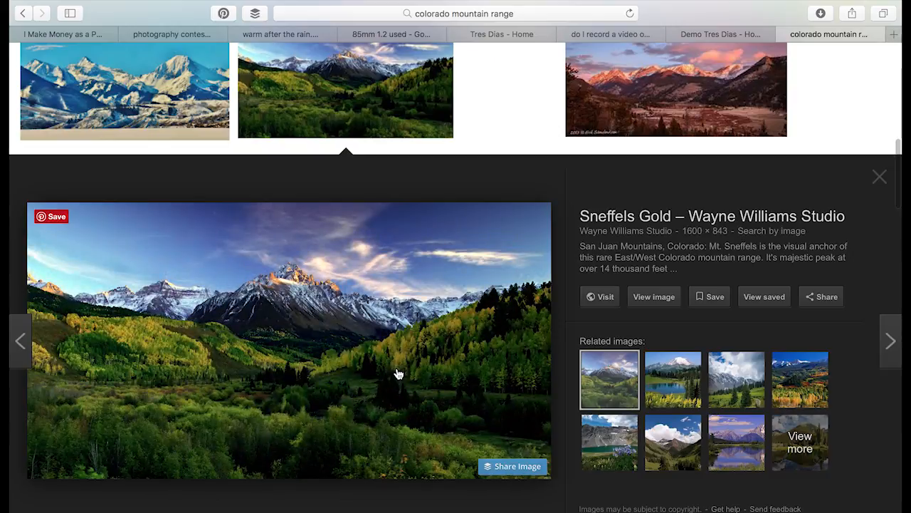
right_click(387, 344)
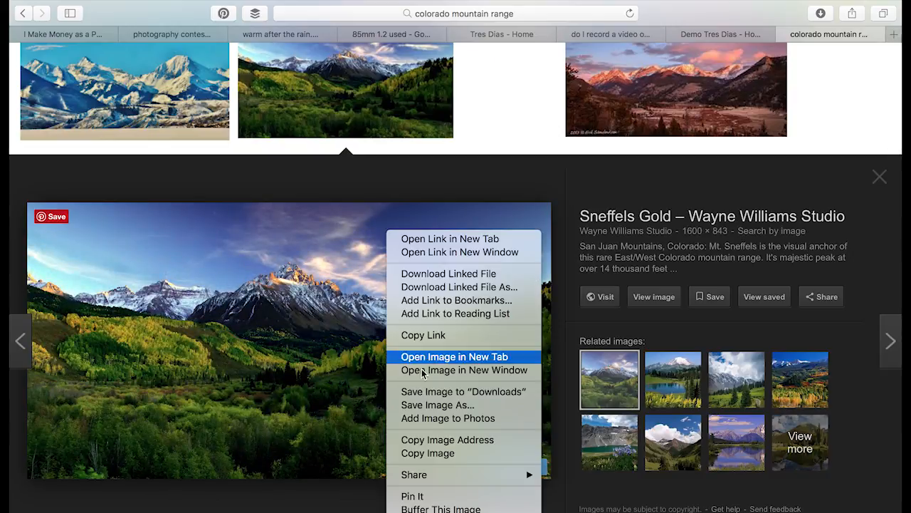
click(441, 393)
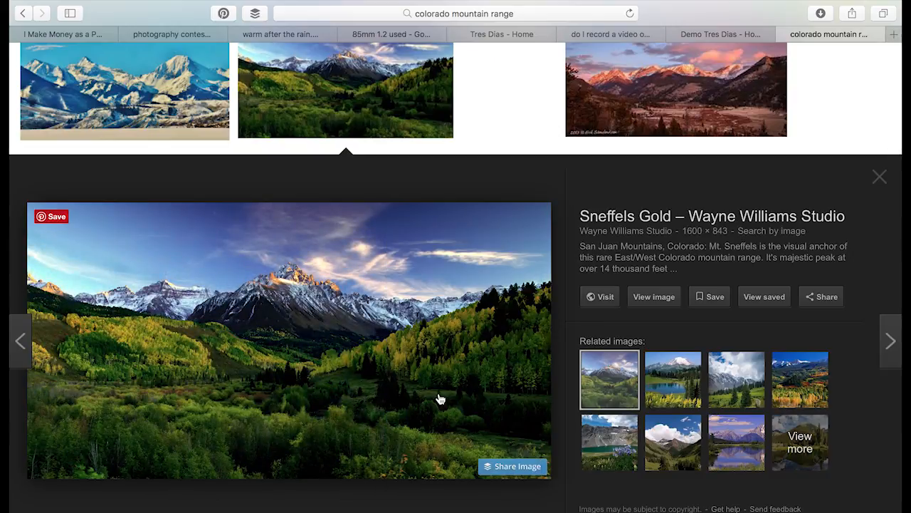
Step: Upload SNEFFELS-Light-on-Peak.jpg as the Facebook page's cover photo and save it repositioned to show more sky above the peaks
click(693, 33)
click(392, 290)
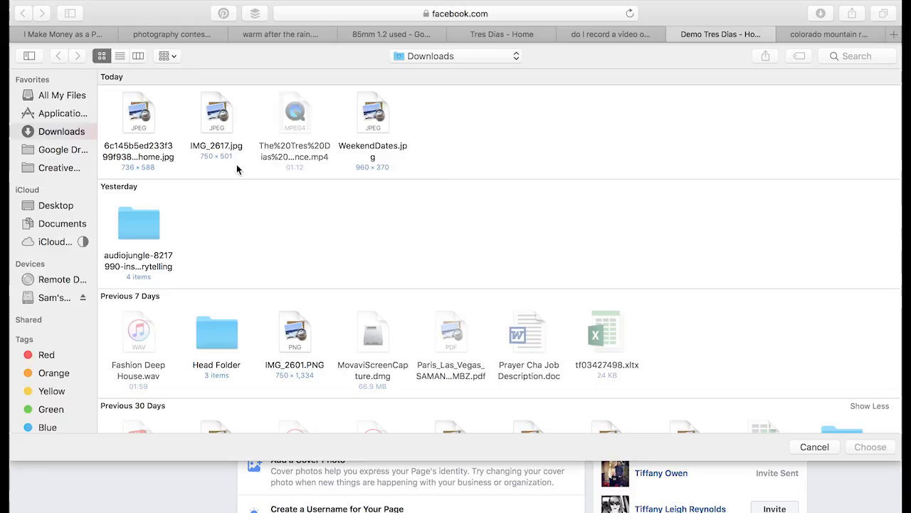
click(294, 116)
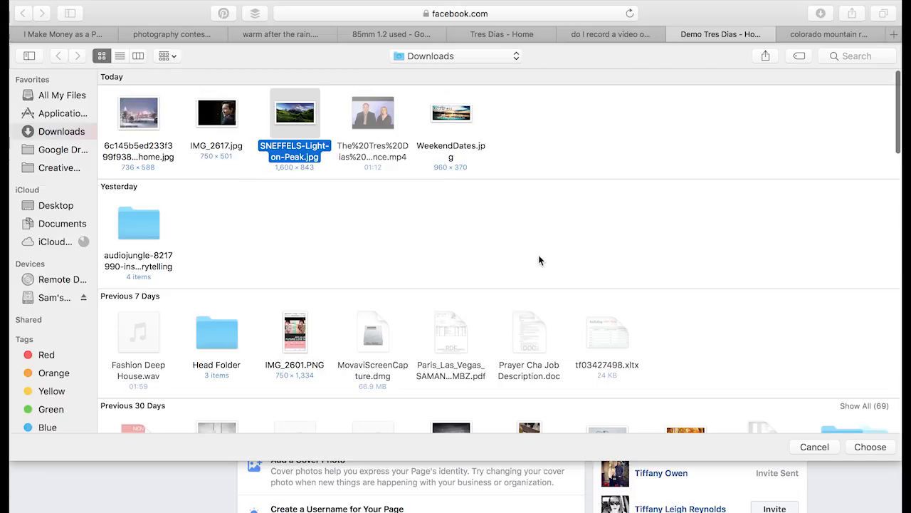
click(876, 447)
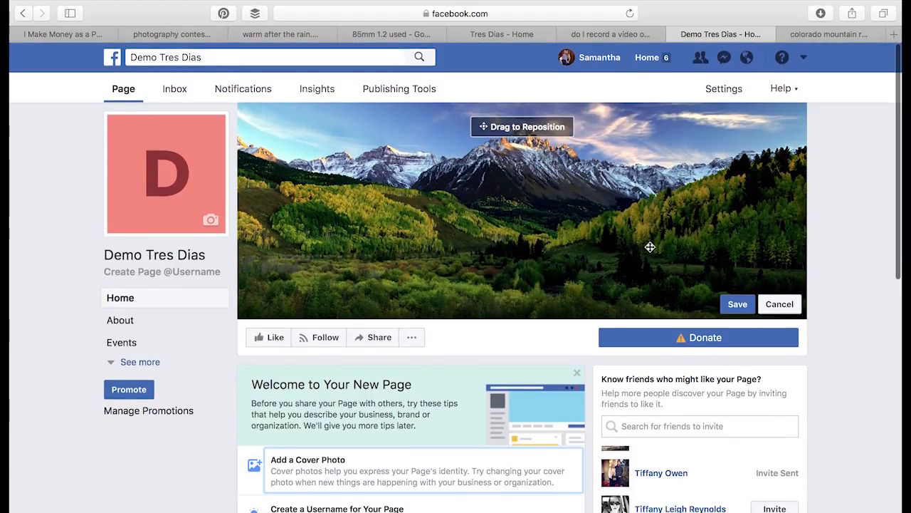
drag(504, 206, 492, 222)
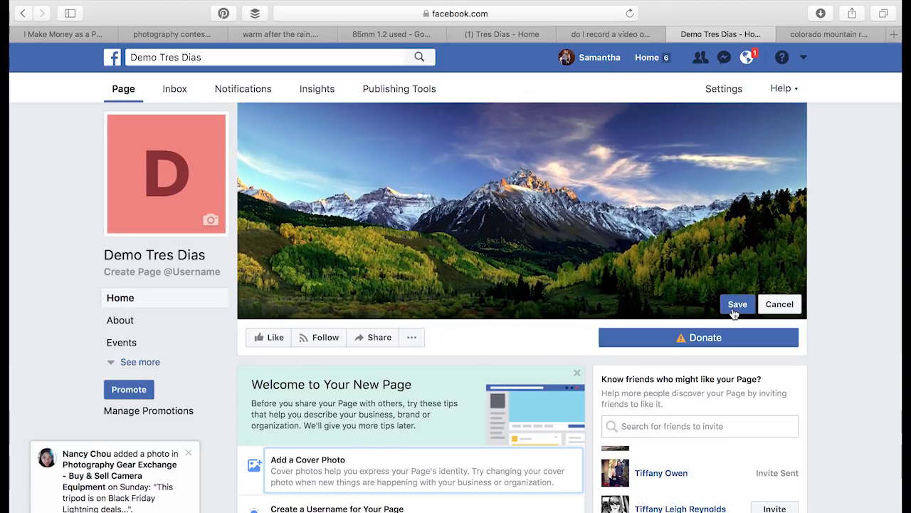
click(737, 305)
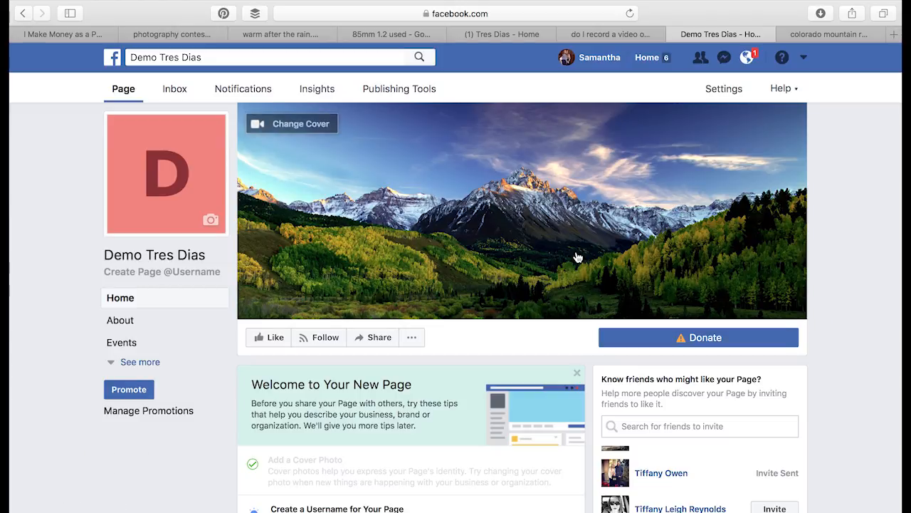
Step: Examine the page's full web address alongside the tip about creating a username
scroll(320, 285, down, 4)
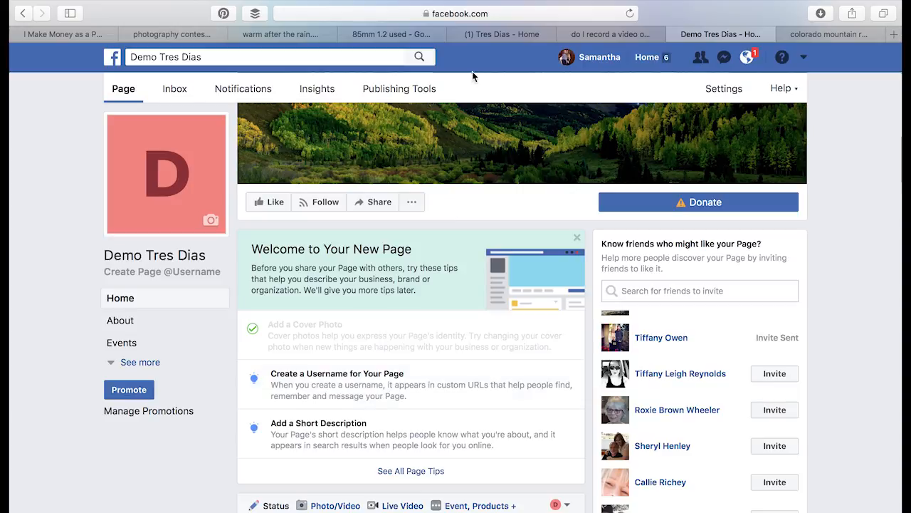
click(489, 16)
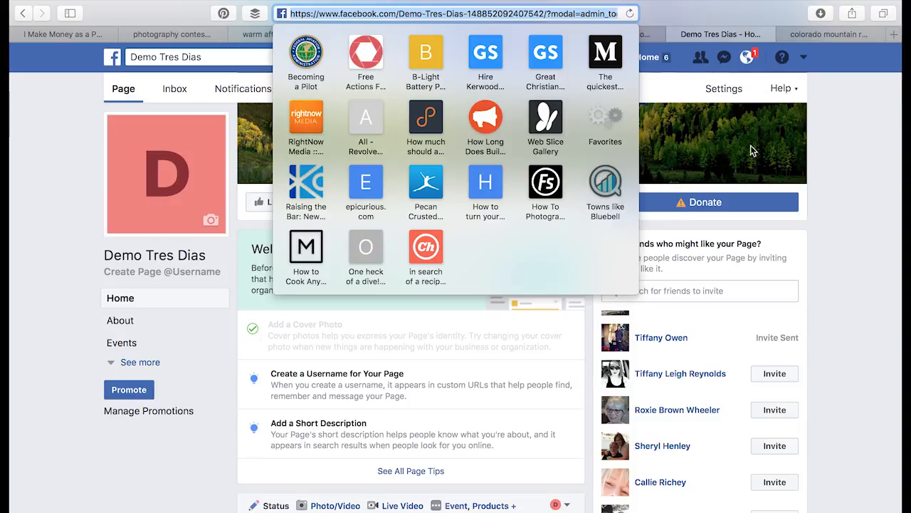
click(877, 202)
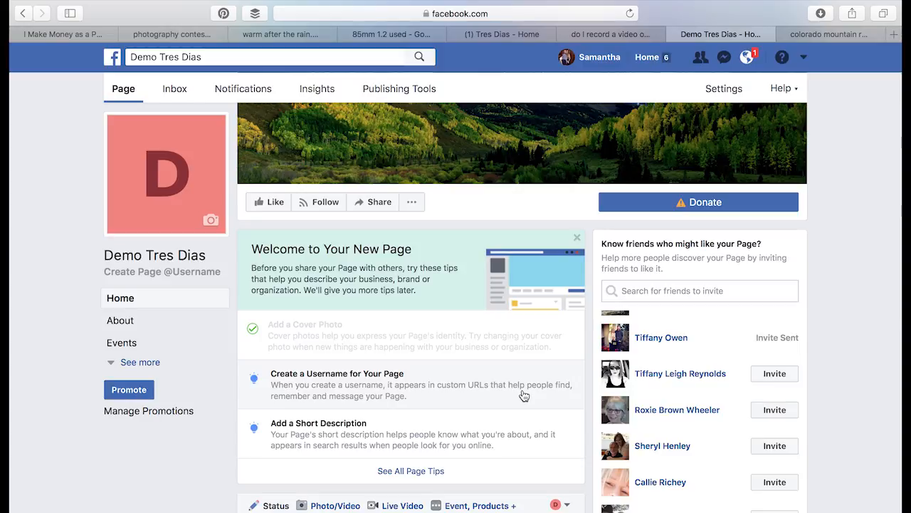
Step: Open the page username form from the page tips and enter demotresdias as the username
click(466, 393)
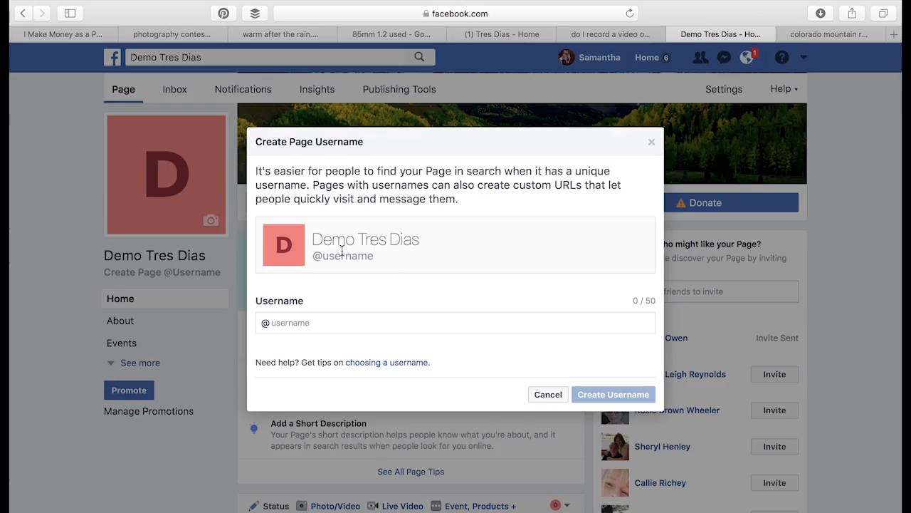
click(302, 322)
text(demoTresDis)
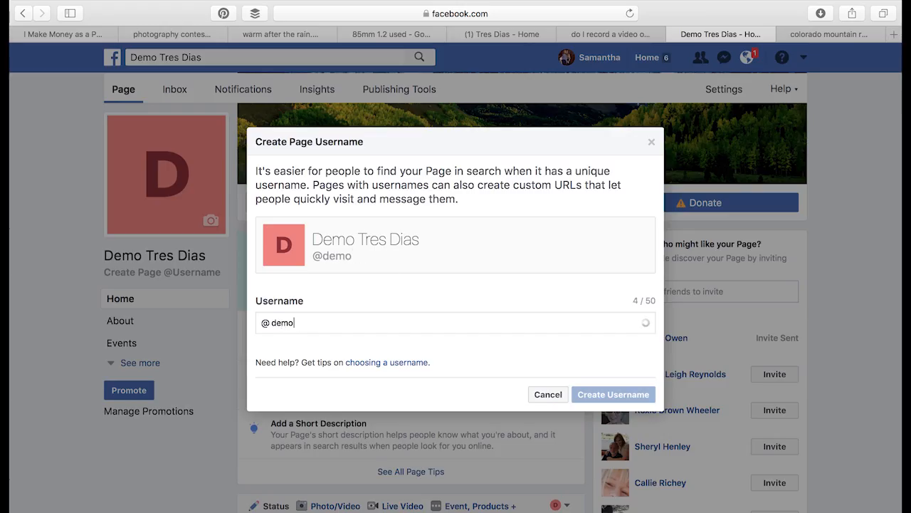
key(BackSpace)
key(BackSpace)
key(BackSpace)
key(BackSpace)
key(BackSpace)
key(BackSpace)
key(BackSpace)
text(tresdias)
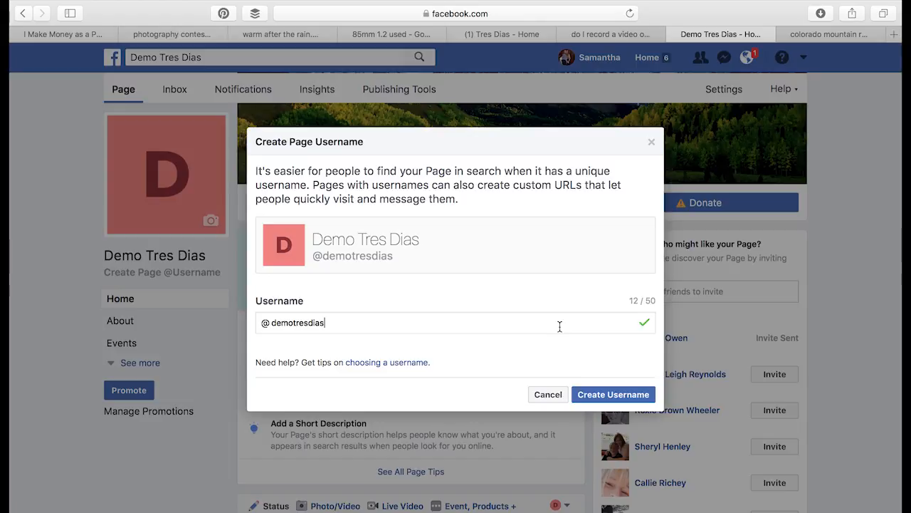
Step: Try tresdias as the page's username instead
drag(346, 323, 269, 325)
text(tredias)
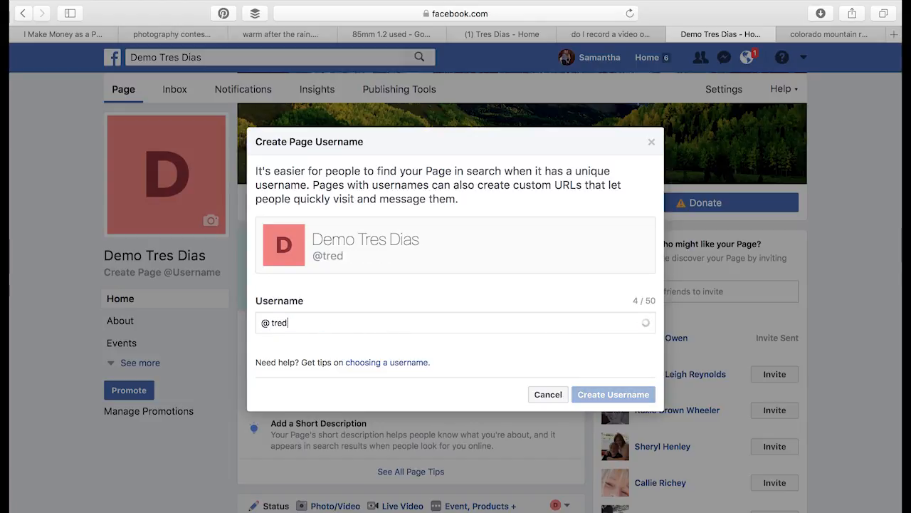
key(BackSpace)
key(BackSpace)
key(BackSpace)
key(BackSpace)
text(sdias)
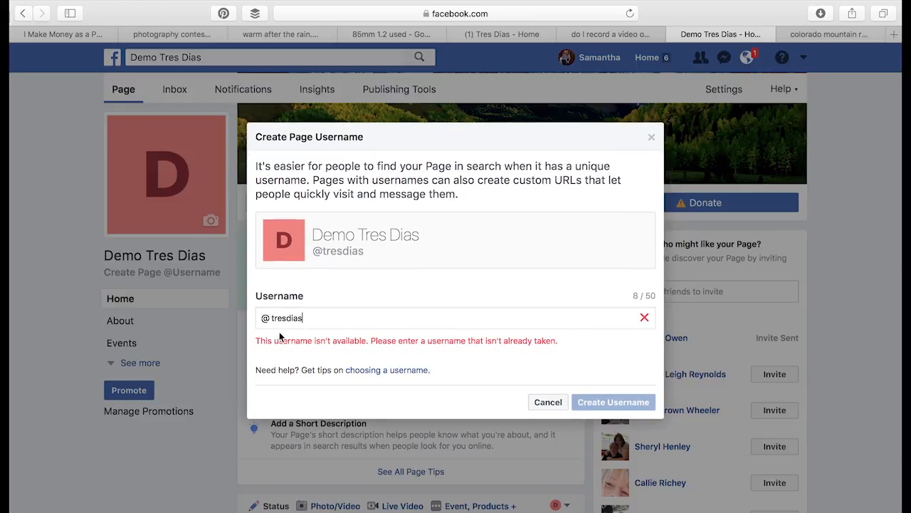
Step: Replace the username entry with demotresdias, create the page username and dismiss the confirmation
drag(271, 318, 313, 318)
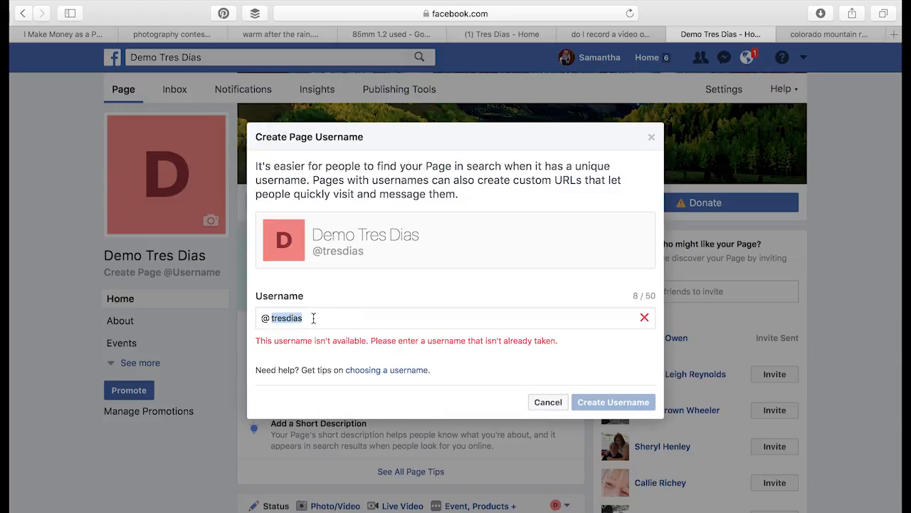
text(demotresdias)
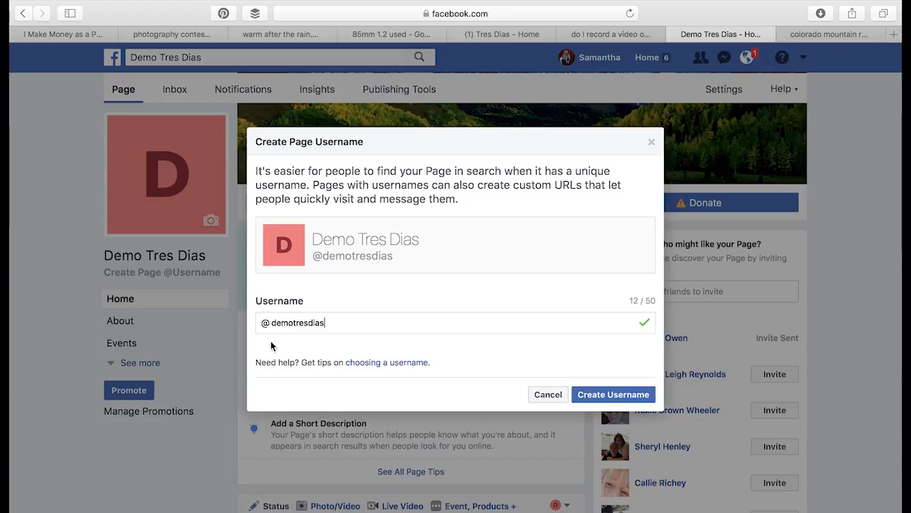
click(611, 394)
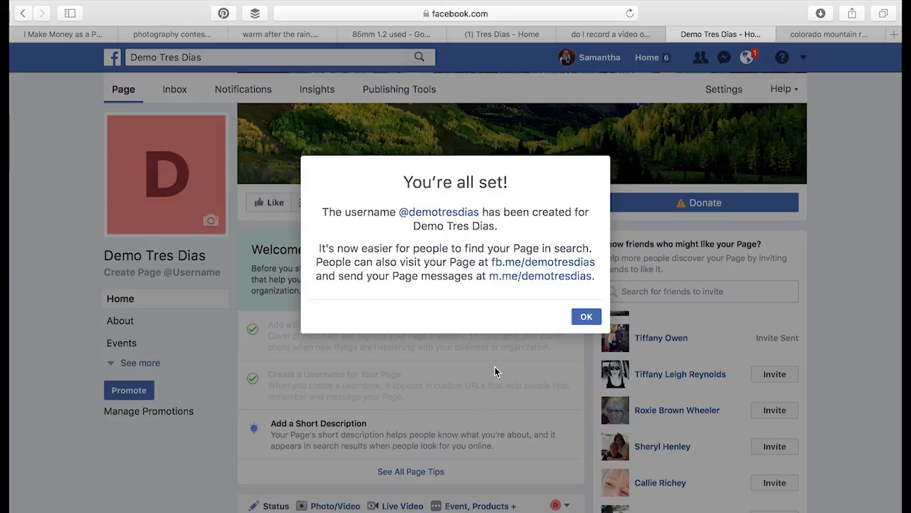
click(586, 318)
Step: Save the short description "Demo Tres Dias is a non profit, Christian ministry that works to equip Christian leaders in their own community."
scroll(285, 434, down, 1)
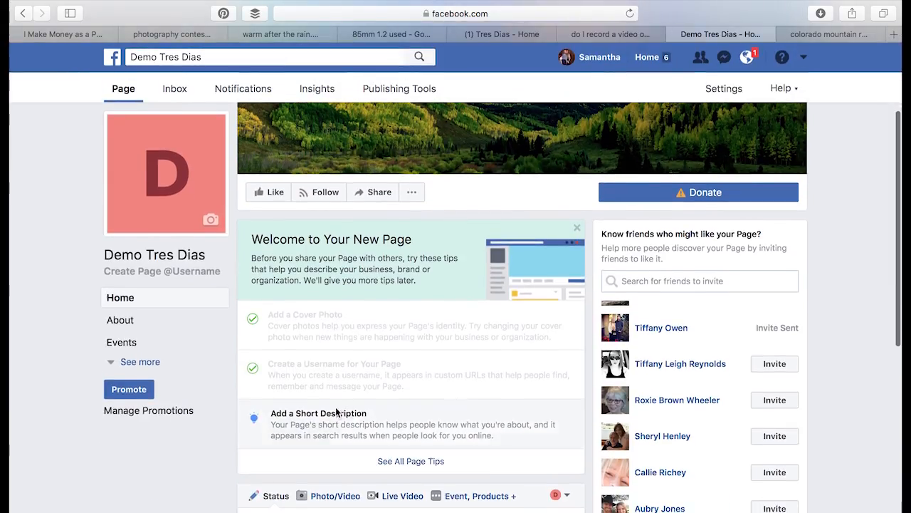
scroll(358, 432, down, 2)
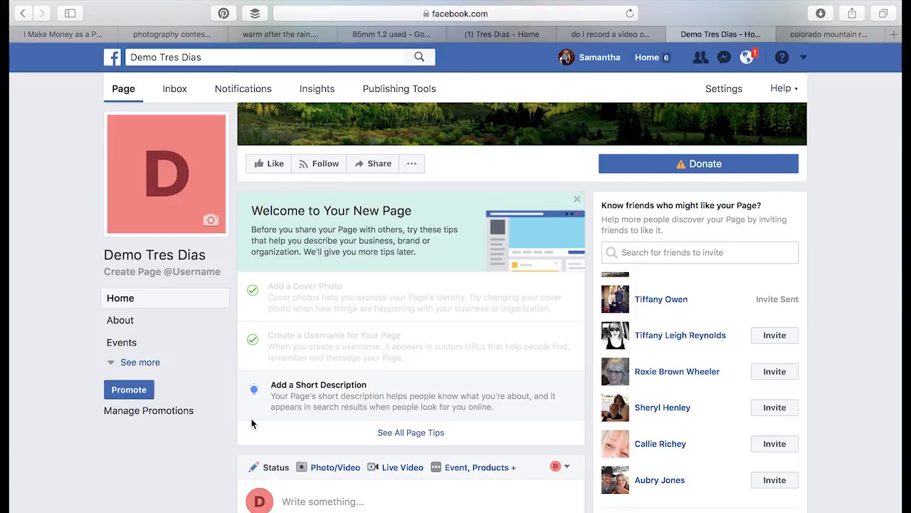
click(284, 399)
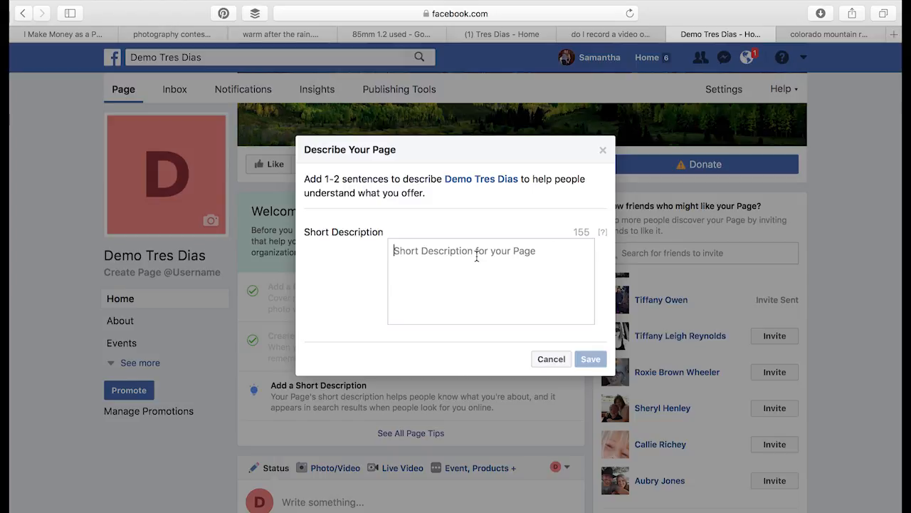
text(Demo Tres Di)
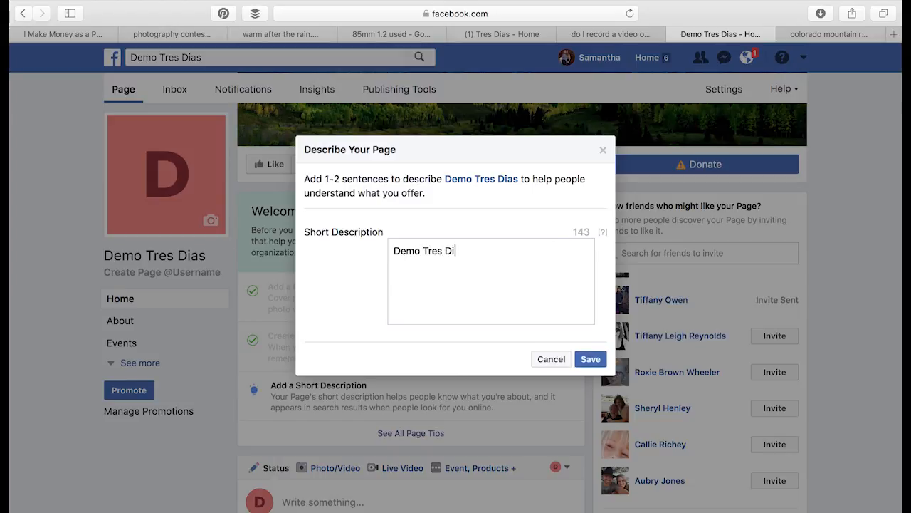
text(as is a non ro)
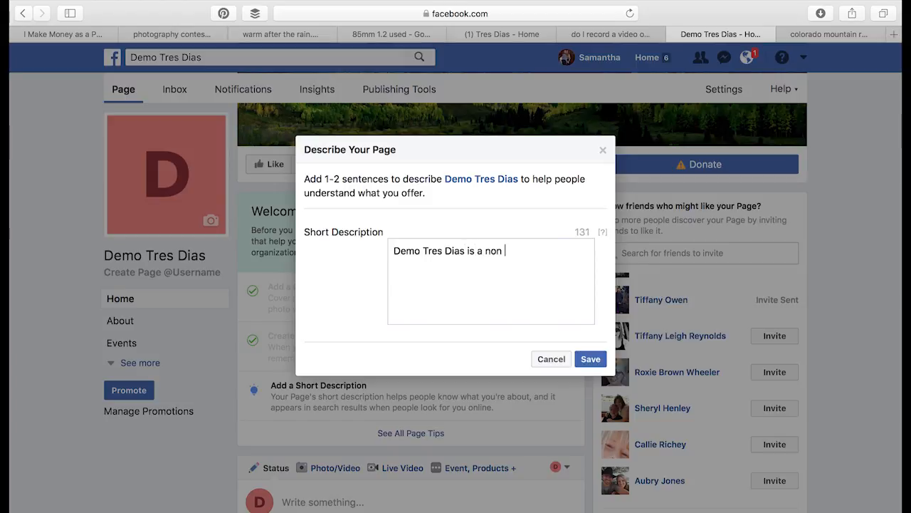
key(BackSpace)
key(BackSpace)
text(profit, h)
key(BackSpace)
text(Christian )
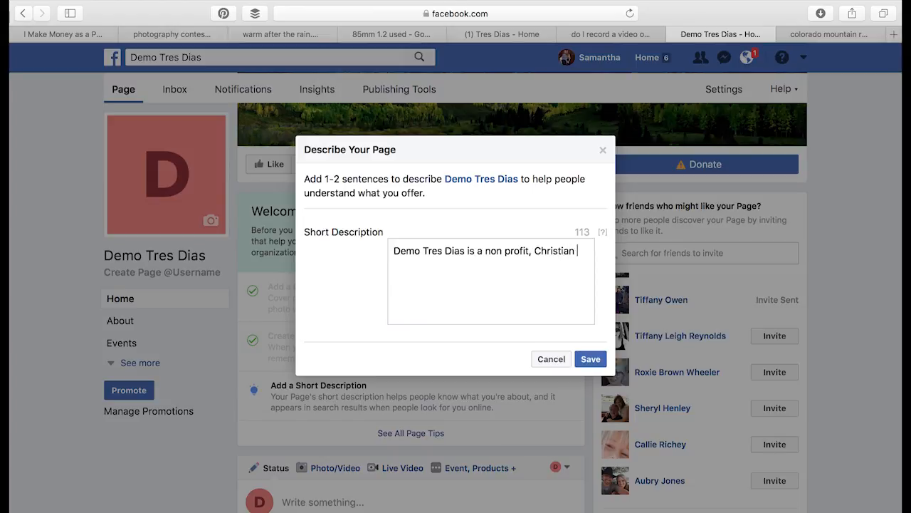
text(ministry that wor)
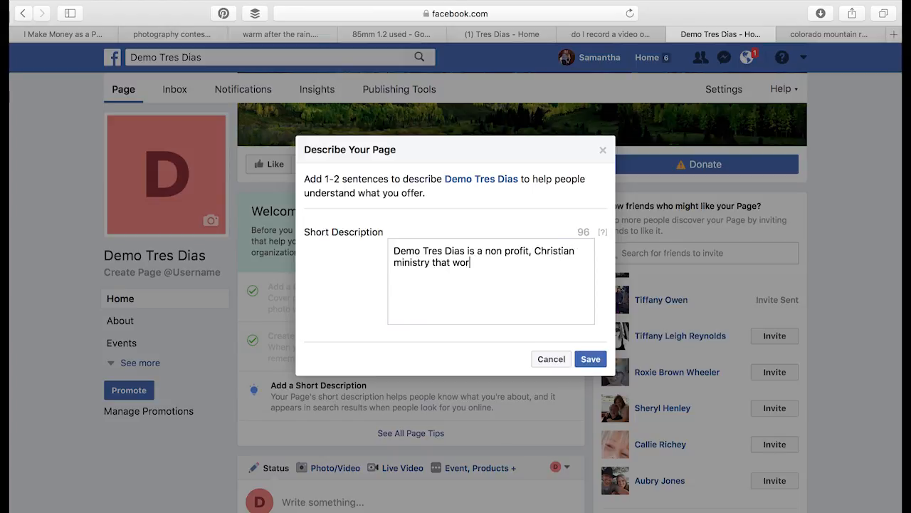
text(ks to equip Christian leaders )
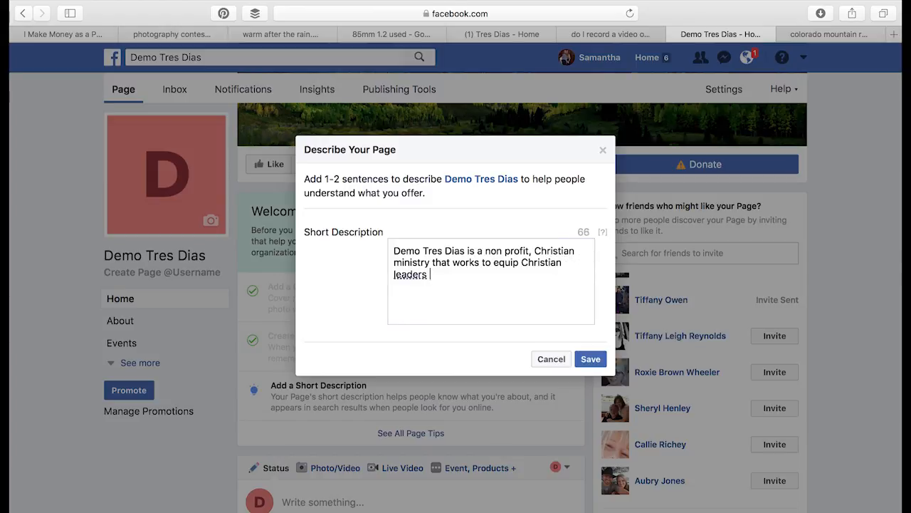
text(in their own comm)
key(BackSpace)
key(BackSpace)
key(BackSpace)
text(ommunity.)
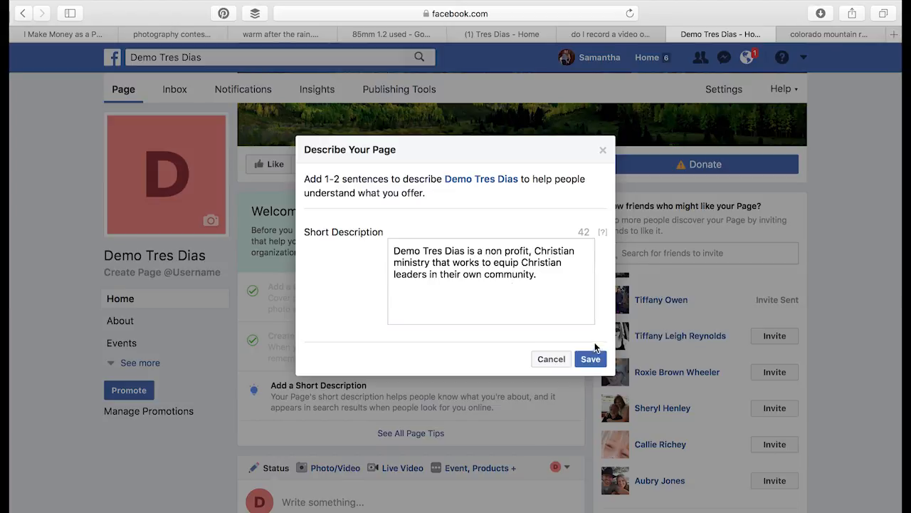
click(591, 360)
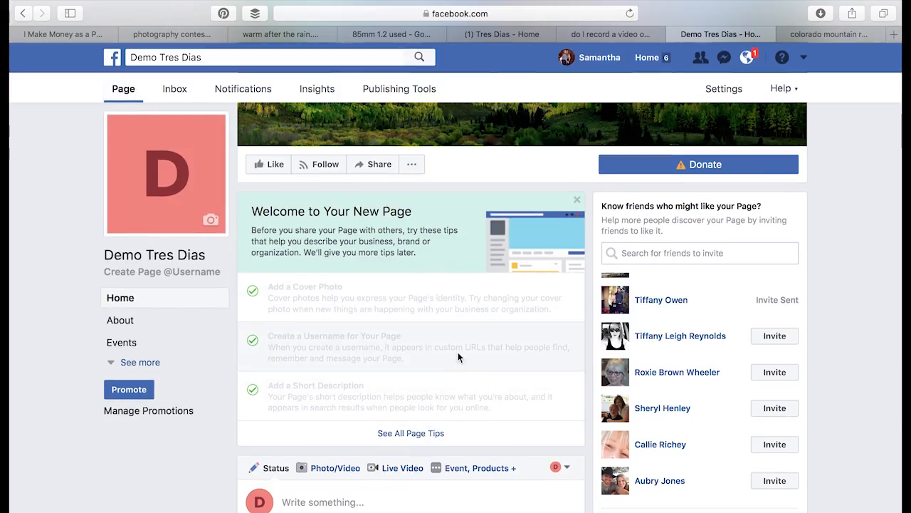
Step: Look through the full list of page tips, including the one about adding a button, and close it
click(428, 435)
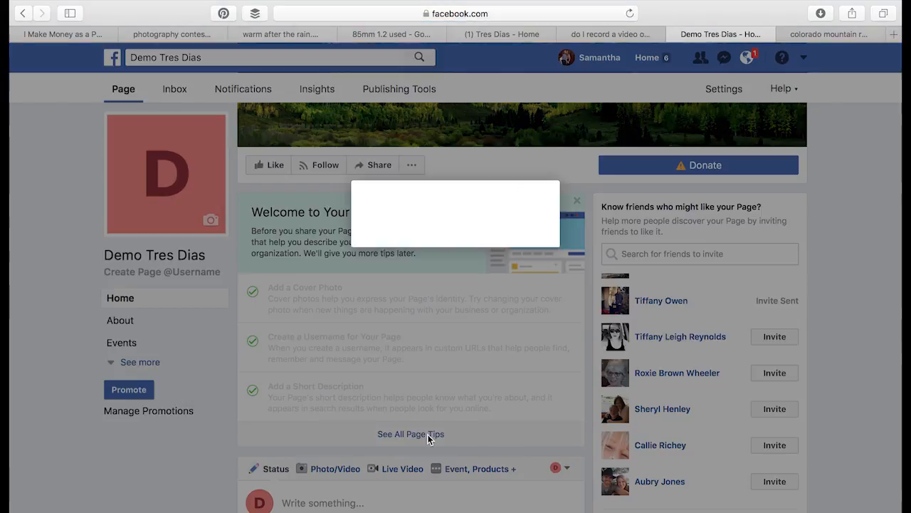
scroll(374, 364, down, 3)
scroll(375, 364, up, 3)
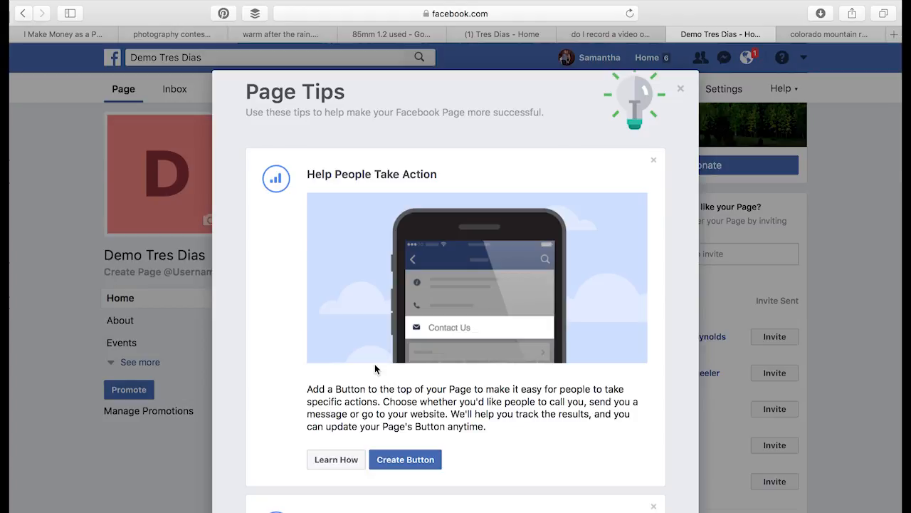
click(680, 91)
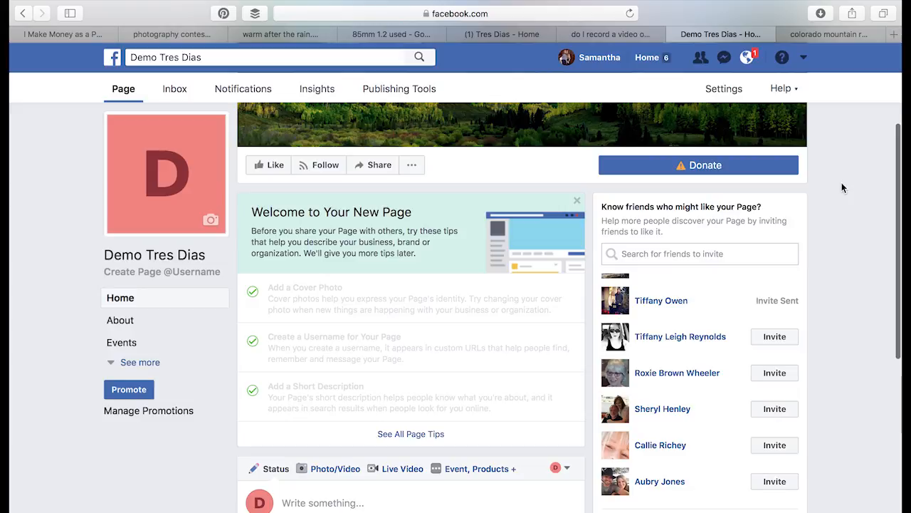
Step: Choose Learn More instead of Donate as the page's button, bringing up its website link form
click(706, 167)
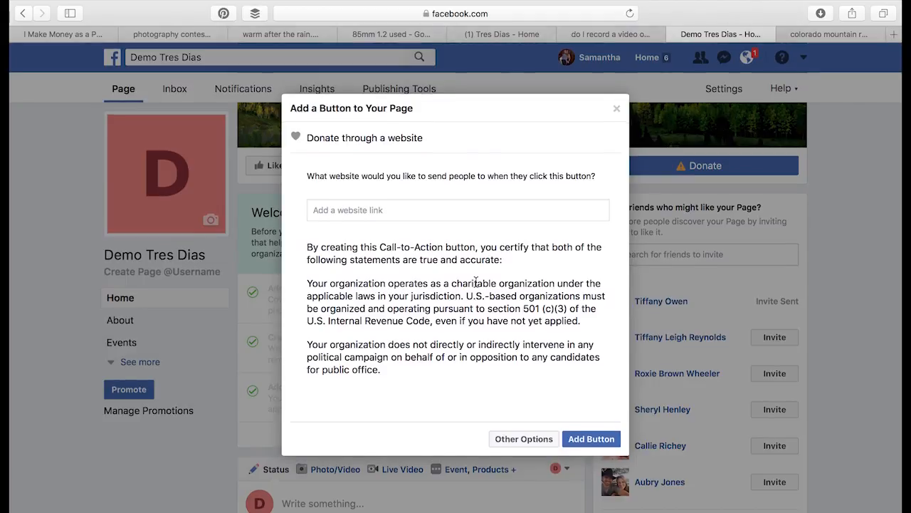
click(517, 444)
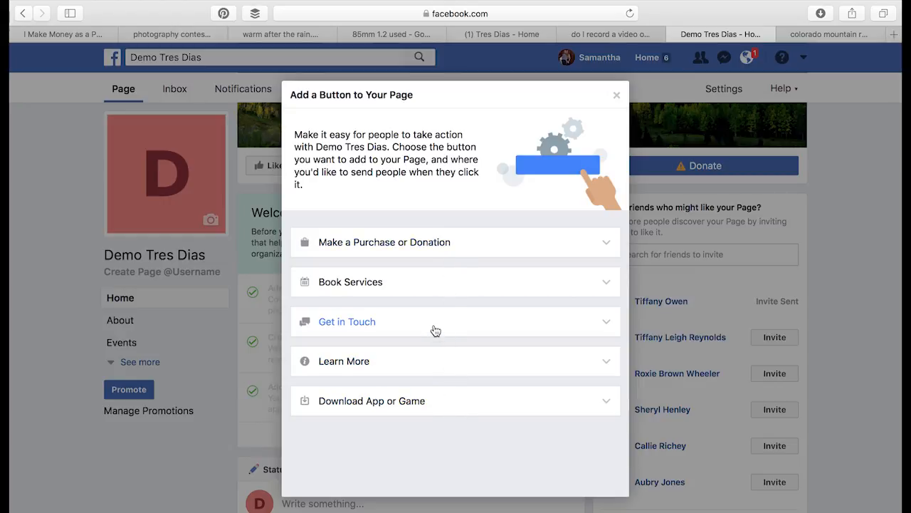
click(484, 365)
scroll(409, 427, down, 1)
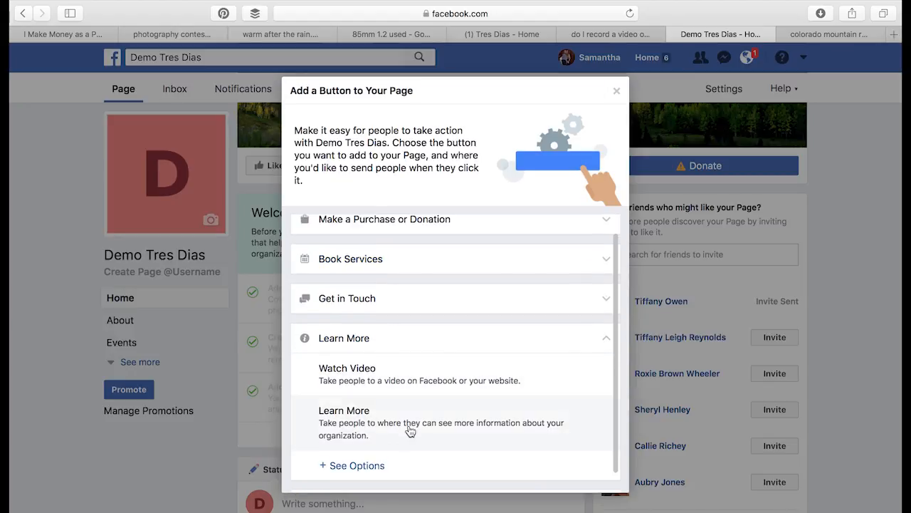
click(412, 430)
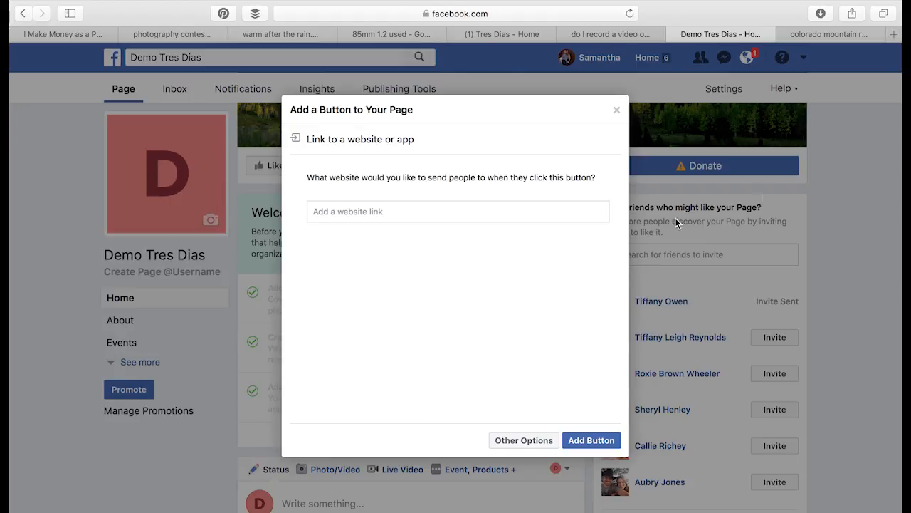
Step: Open kctd.org in a new browser tab and review its About page
click(893, 35)
text(kctd.org)
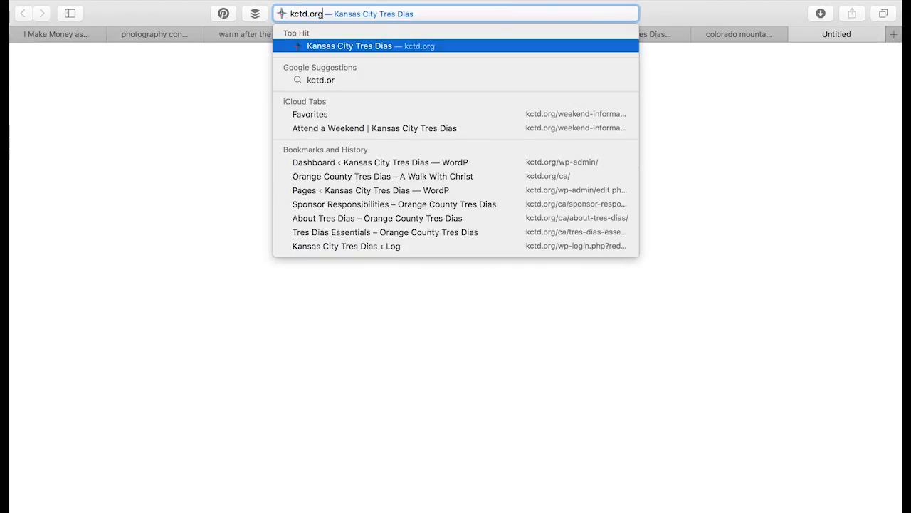
key(Return)
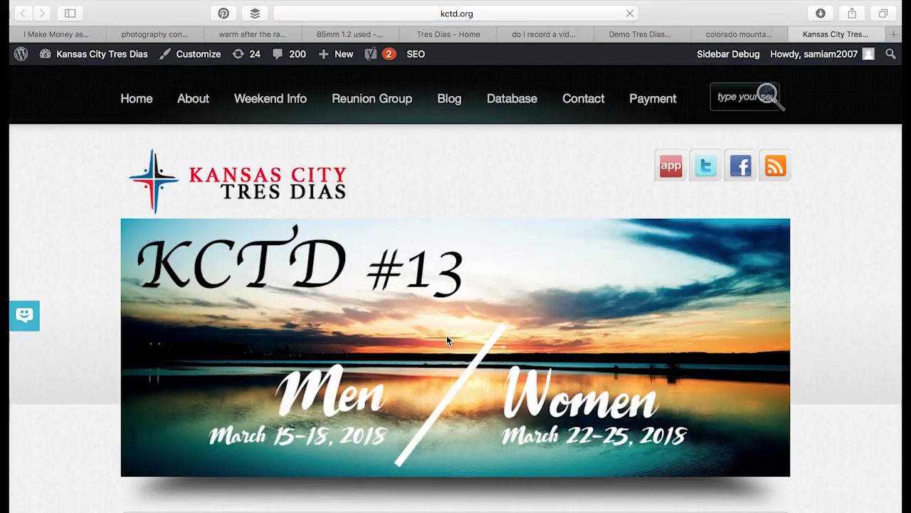
click(194, 98)
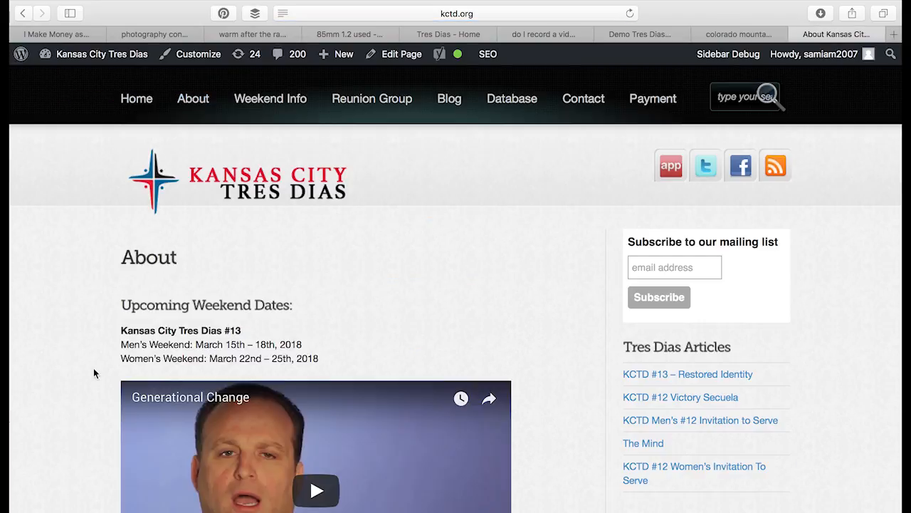
scroll(93, 369, down, 5)
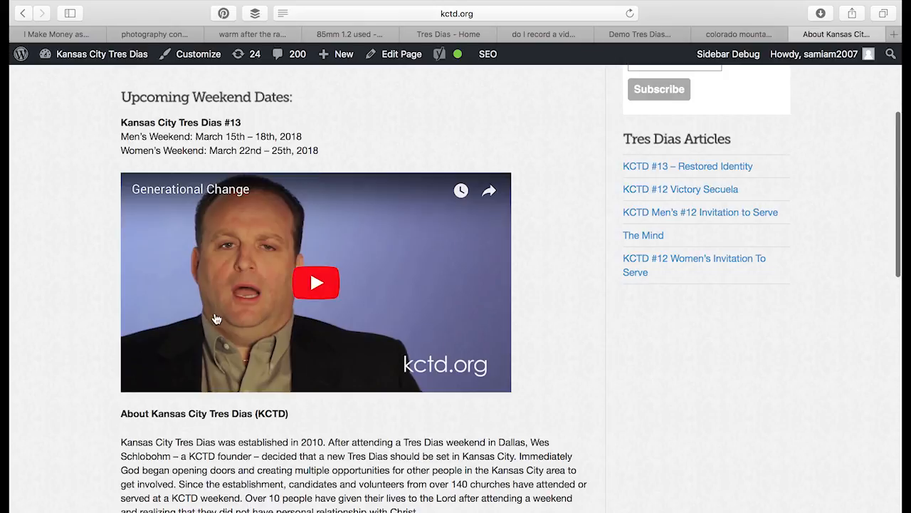
scroll(92, 417, down, 8)
scroll(93, 417, down, 7)
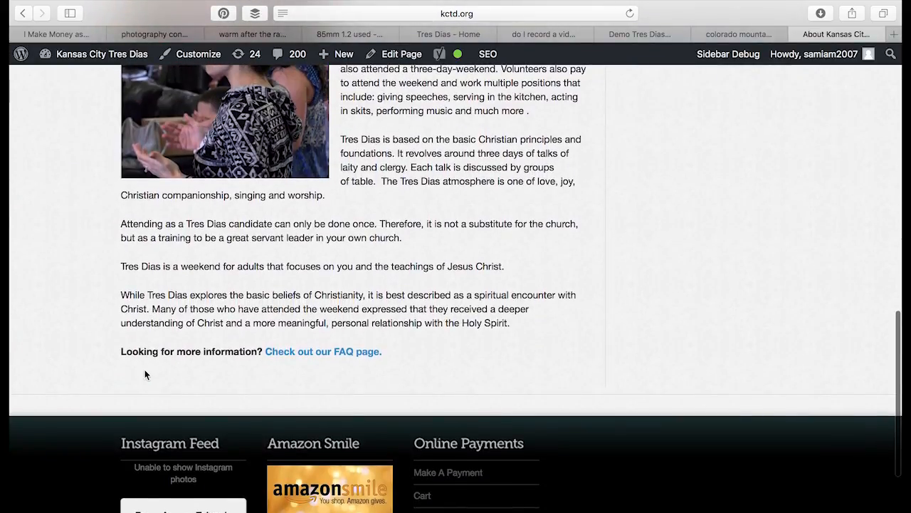
scroll(145, 374, up, 20)
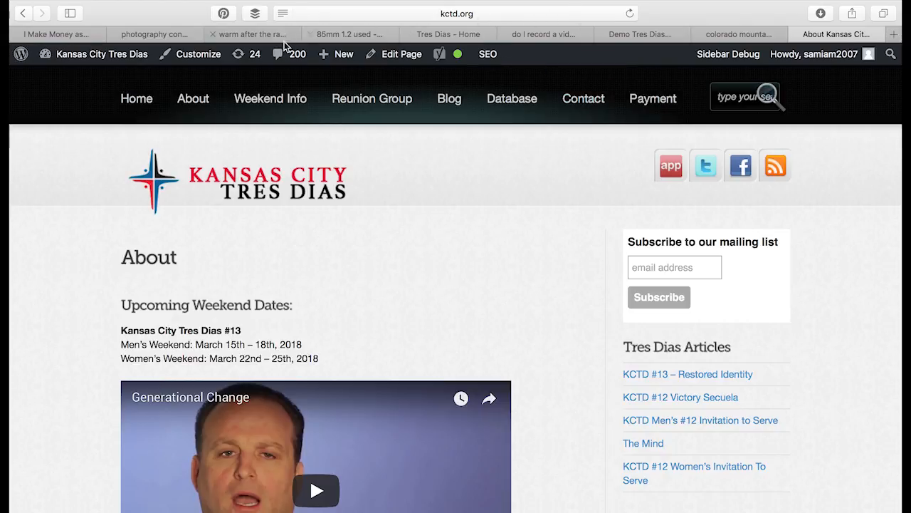
Step: Copy the full web address of the Kansas City Tres Dias About page
click(484, 15)
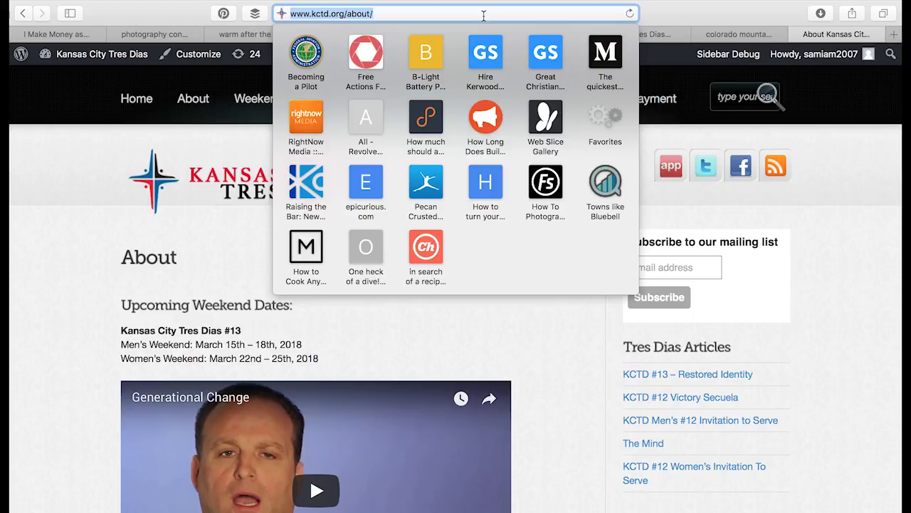
right_click(483, 16)
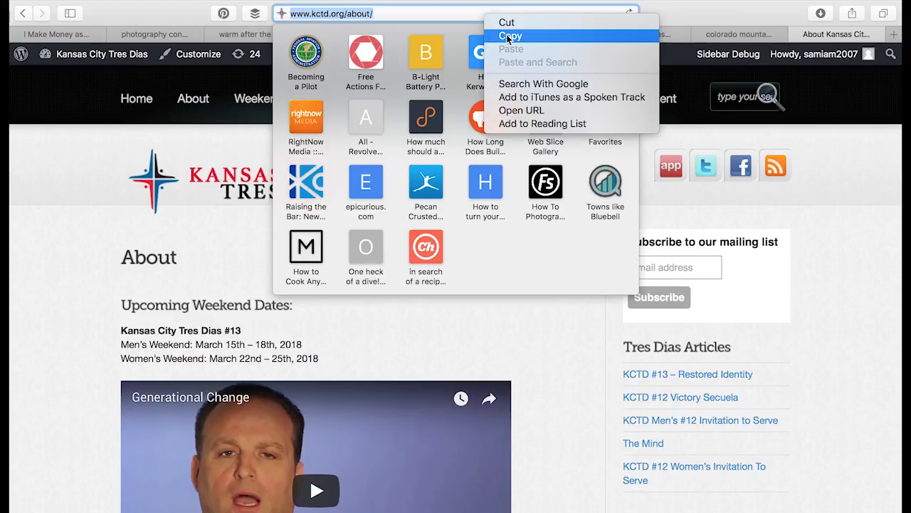
click(510, 37)
key(Escape)
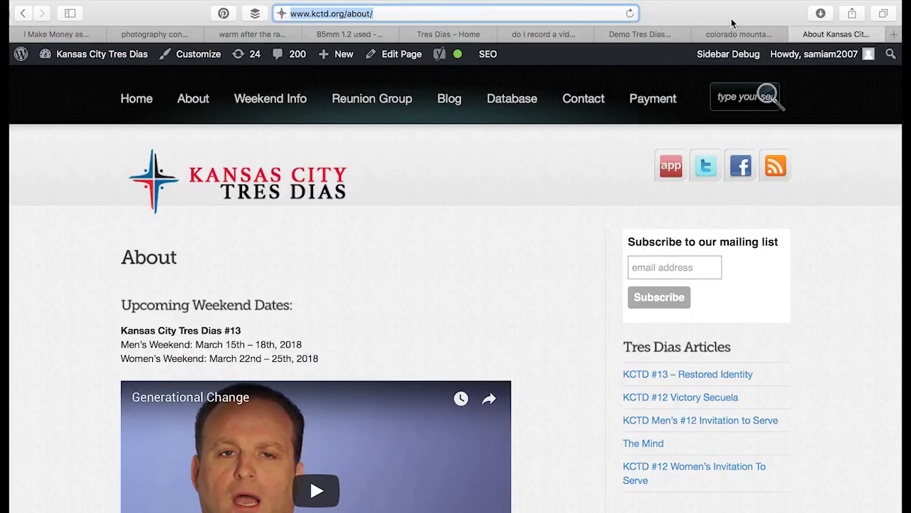
click(636, 32)
click(403, 211)
right_click(403, 210)
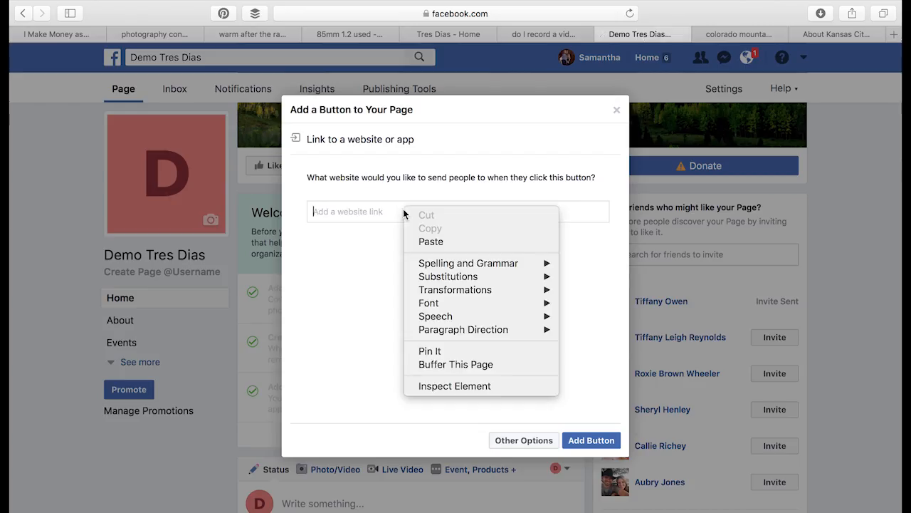
click(425, 242)
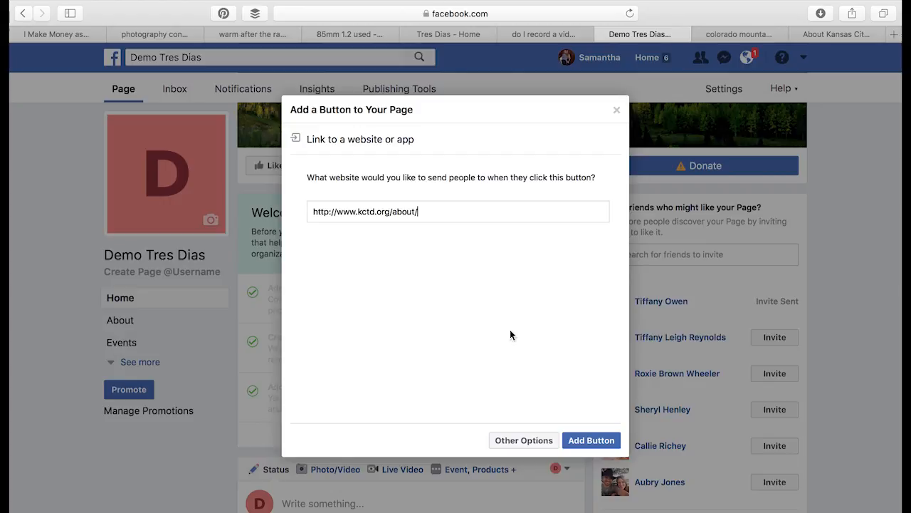
click(577, 439)
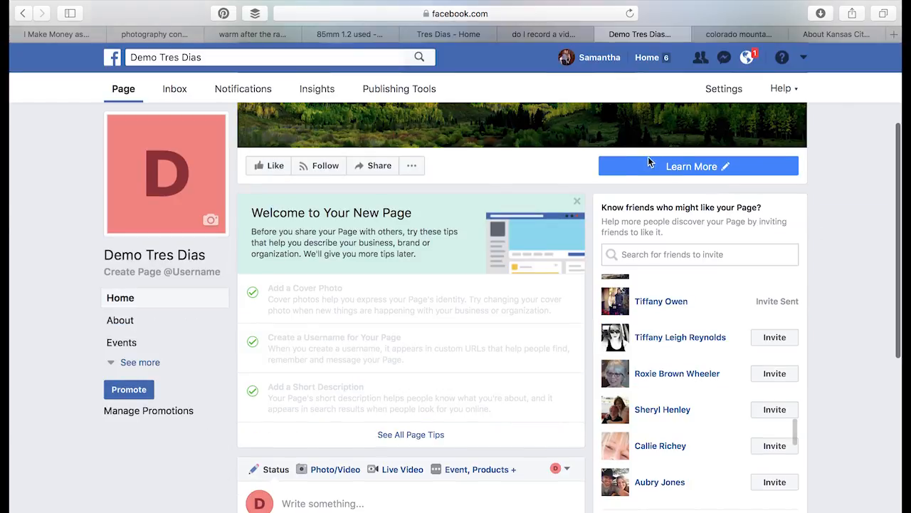
Step: Test the Learn More button's link and return to the Demo Tres Dias page
click(648, 164)
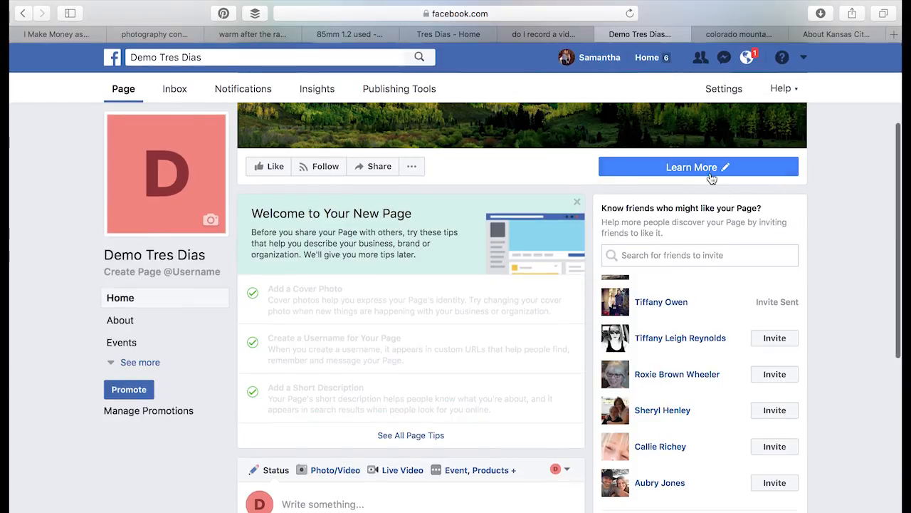
click(712, 175)
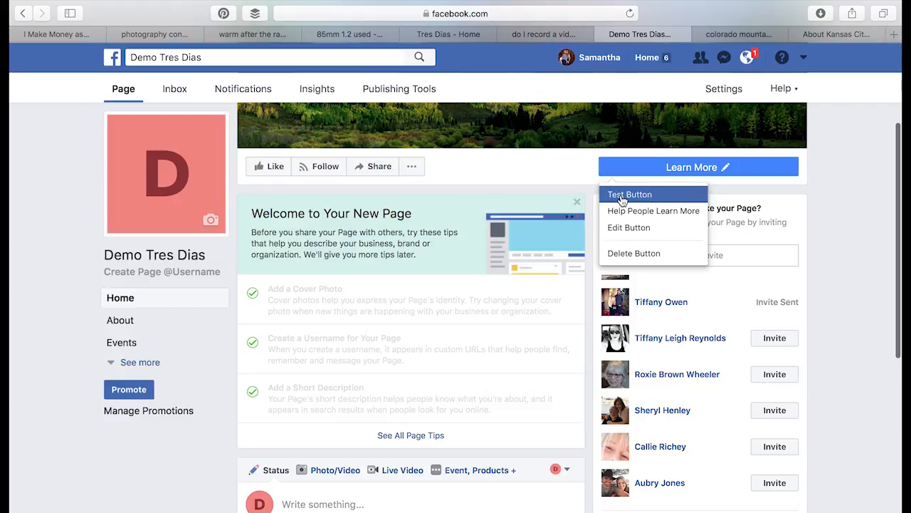
mouse_move(724, 174)
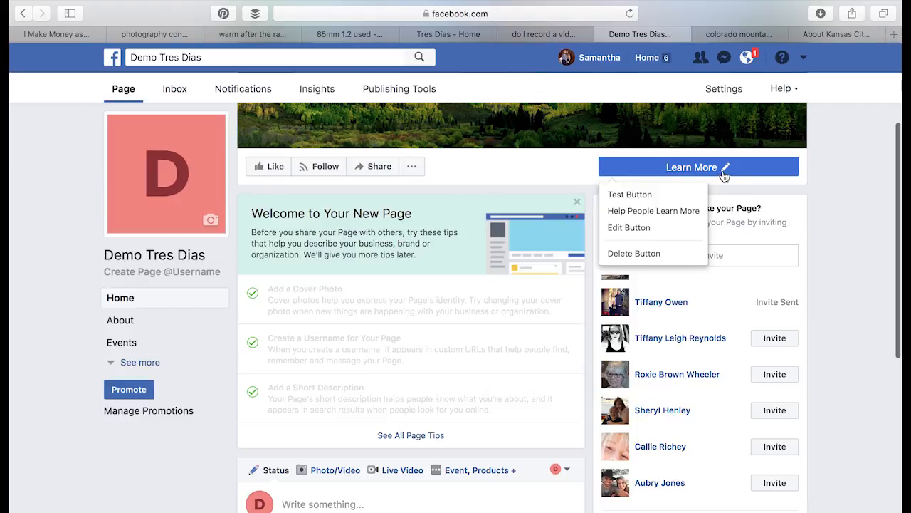
click(641, 196)
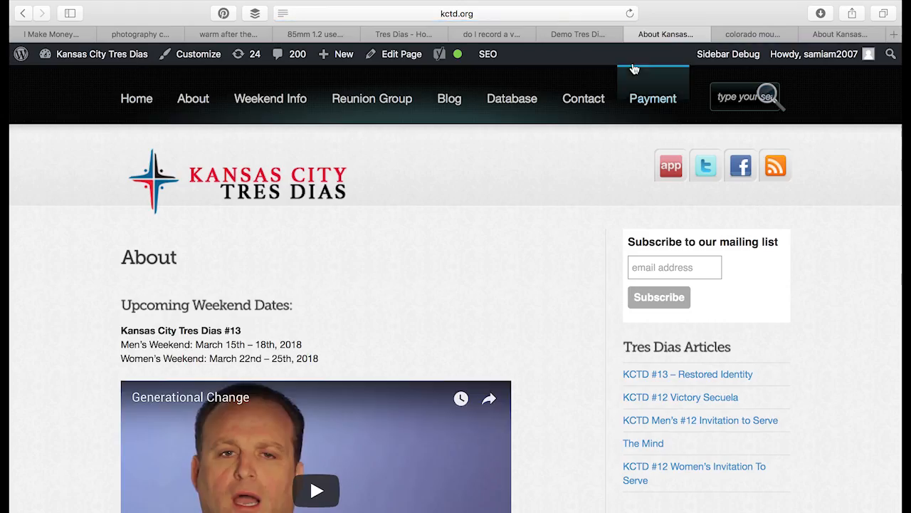
click(630, 35)
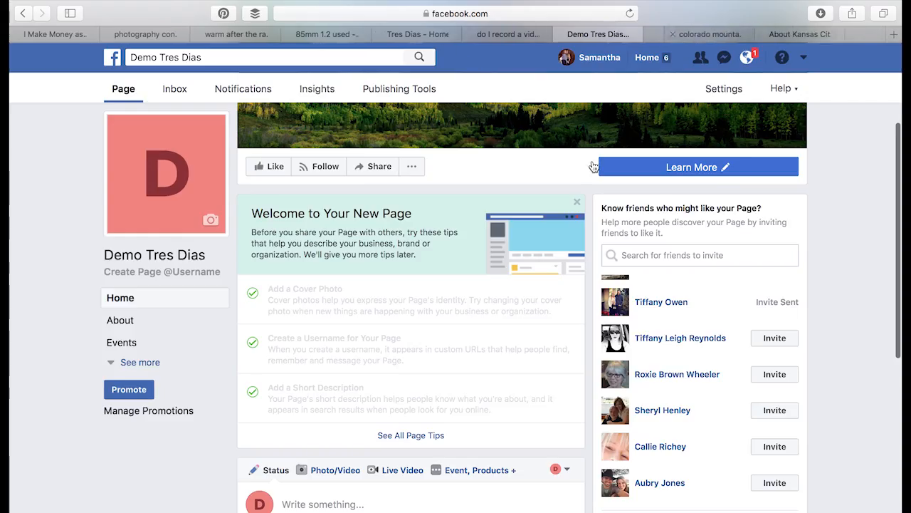
scroll(201, 453, down, 2)
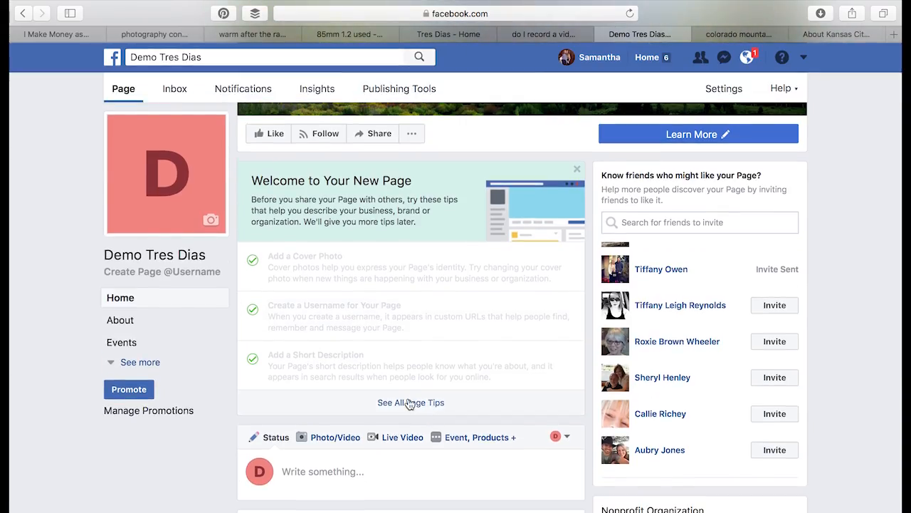
click(410, 403)
scroll(439, 356, down, 1)
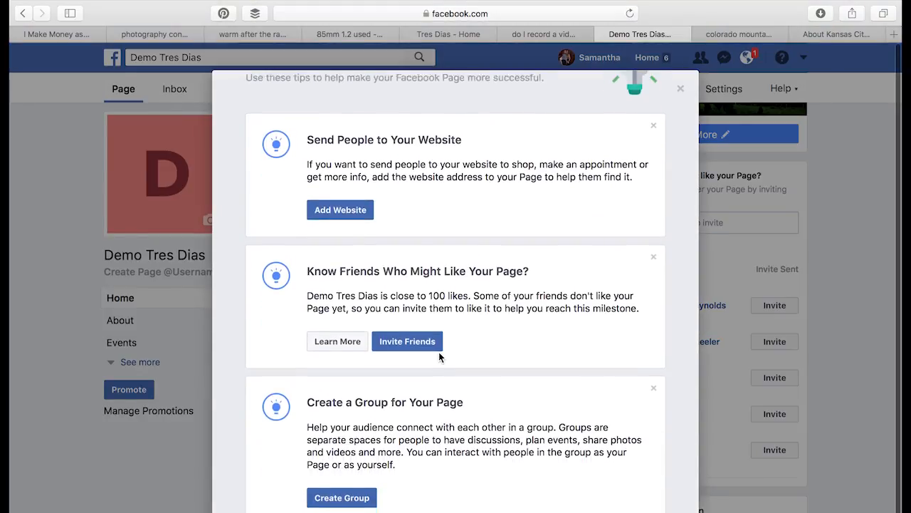
scroll(439, 356, up, 1)
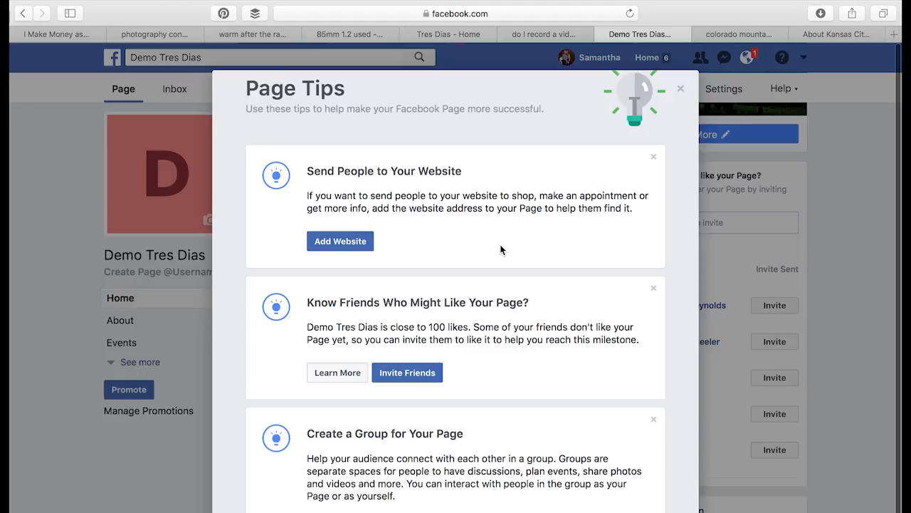
click(344, 243)
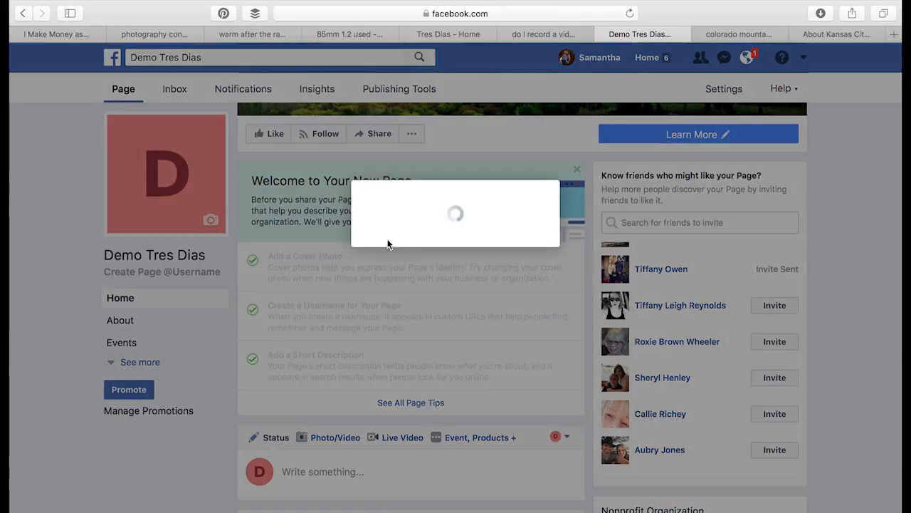
click(385, 284)
text(www)
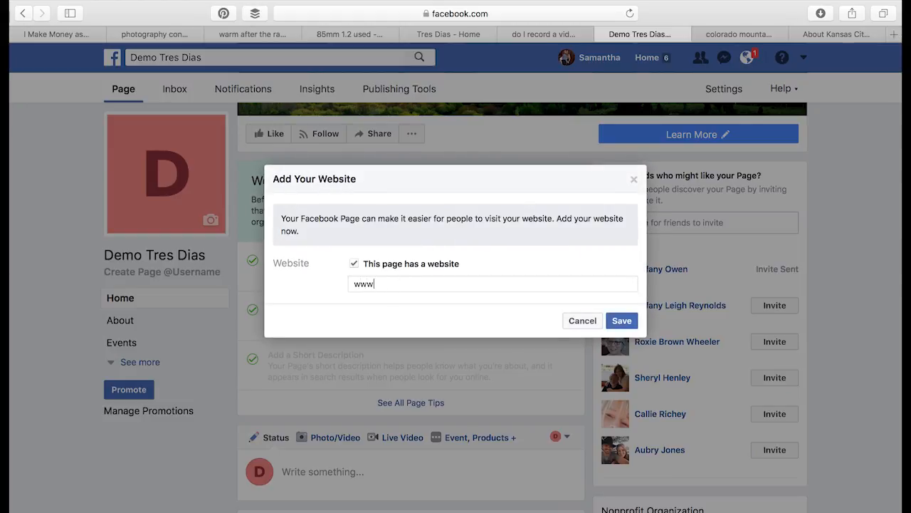
text(.kctd.org)
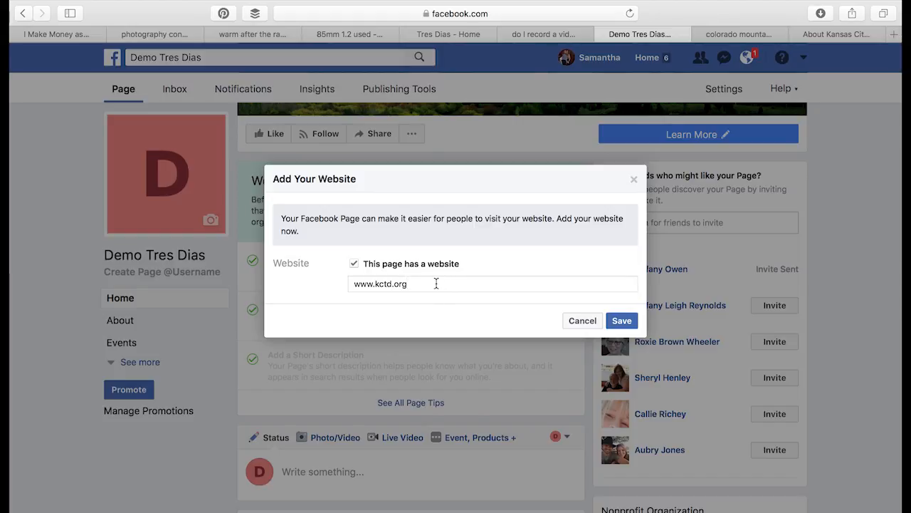
key(Return)
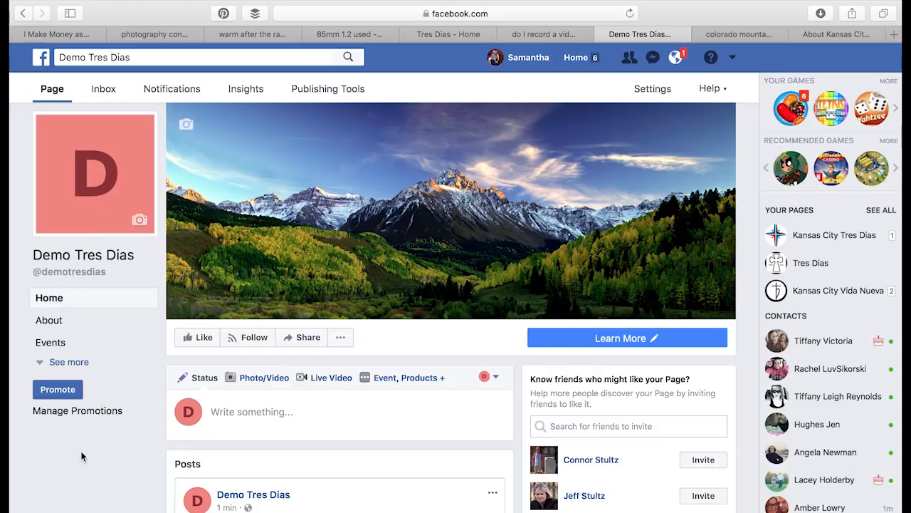
Step: Upload the 475 × 475 image of hands, whose file name starts with 22780592_10210, from Downloads as the page's profile picture
mouse_move(141, 222)
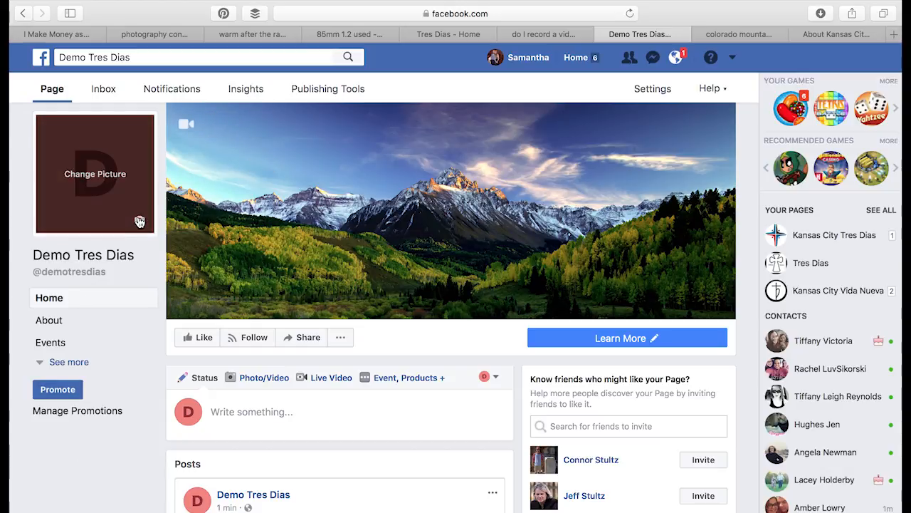
click(141, 223)
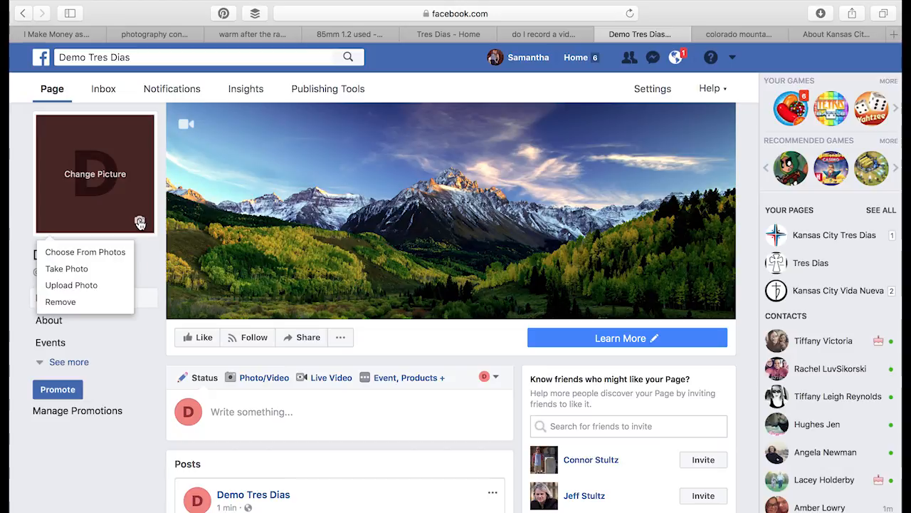
click(84, 287)
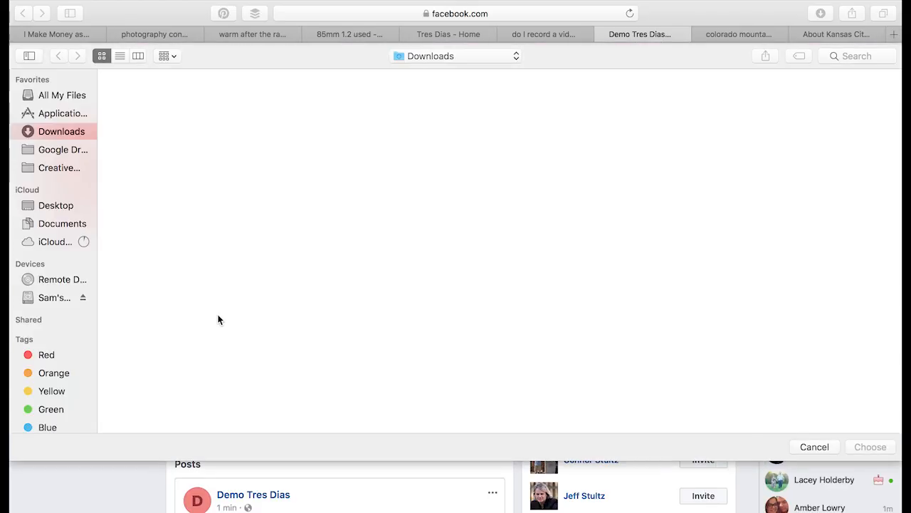
scroll(281, 288, down, 8)
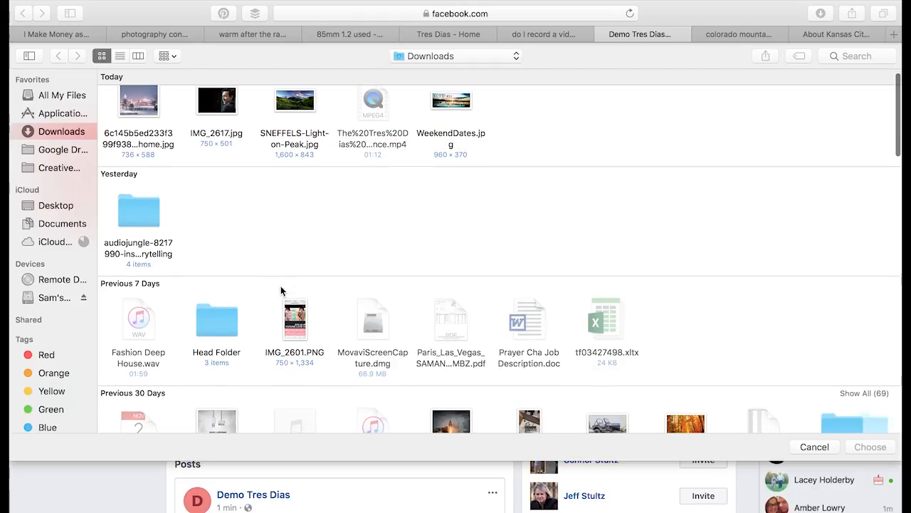
scroll(280, 288, down, 1)
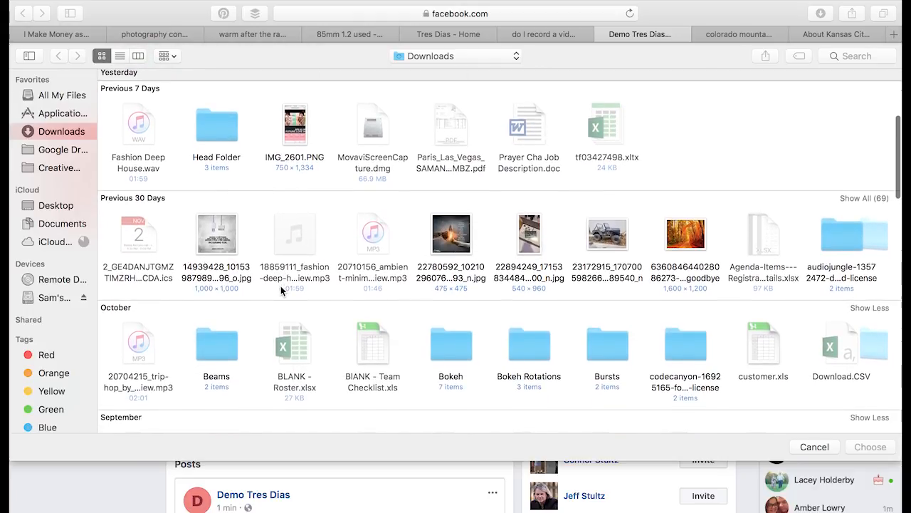
click(453, 242)
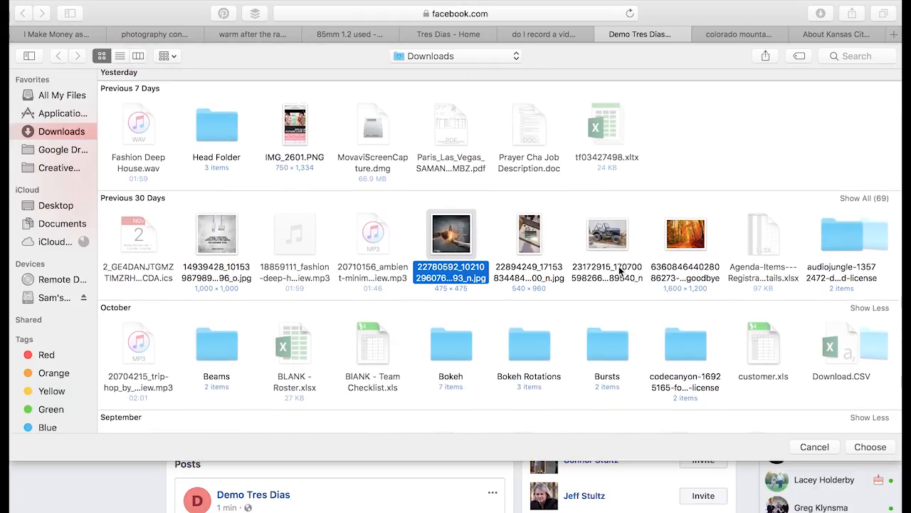
click(868, 446)
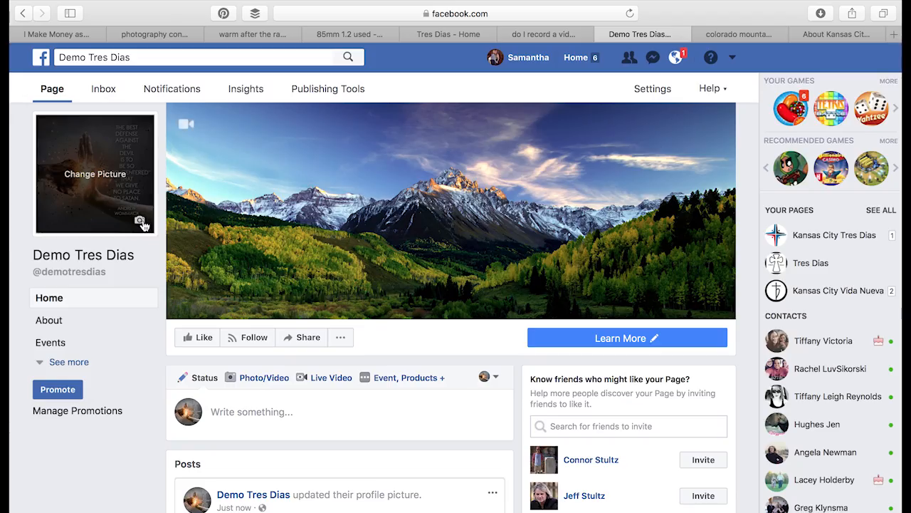
Step: Remove the profile picture from the Demo Tres Dias page and confirm the removal
click(140, 221)
click(60, 302)
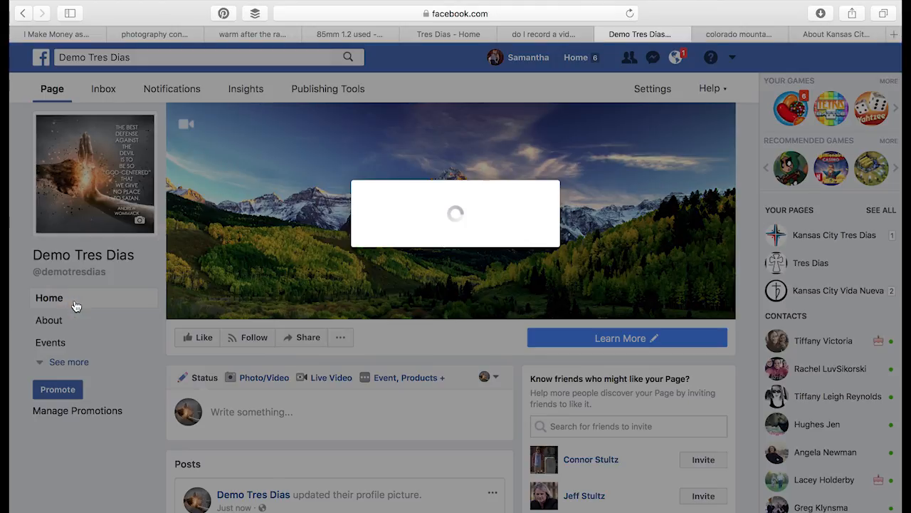
click(591, 262)
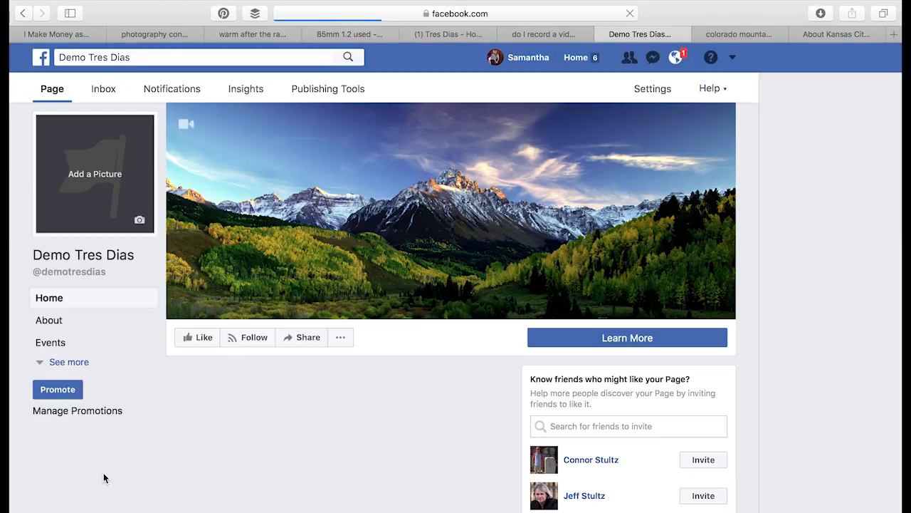
Step: Review the posts on the page and hide the cover photo update post from the timeline
scroll(490, 383, down, 10)
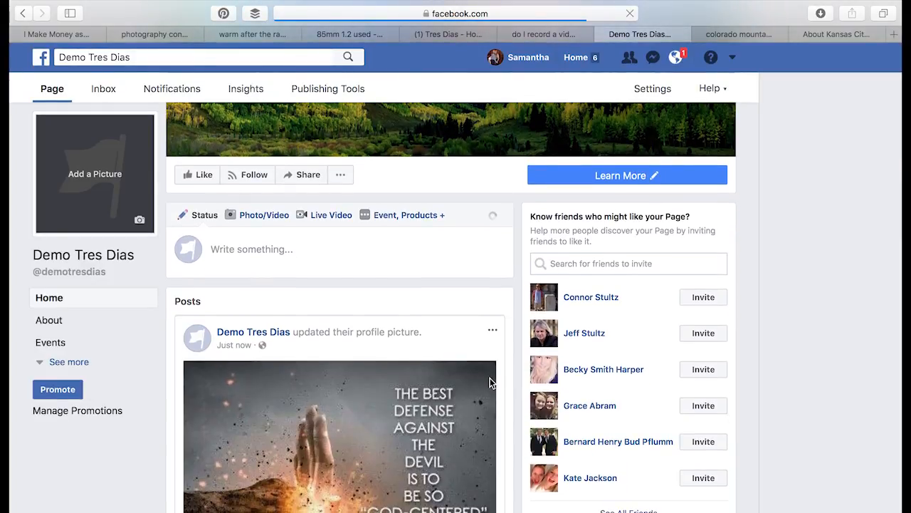
scroll(490, 383, down, 8)
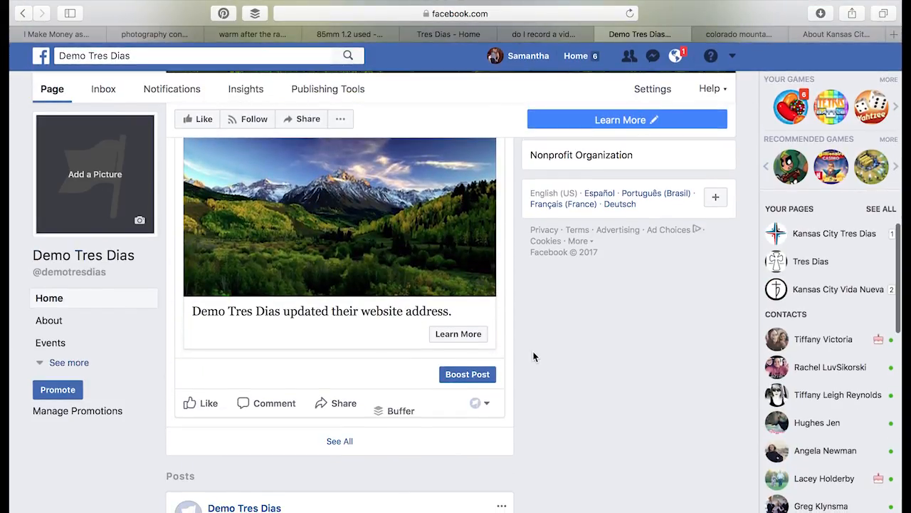
scroll(404, 316, down, 5)
scroll(403, 318, down, 8)
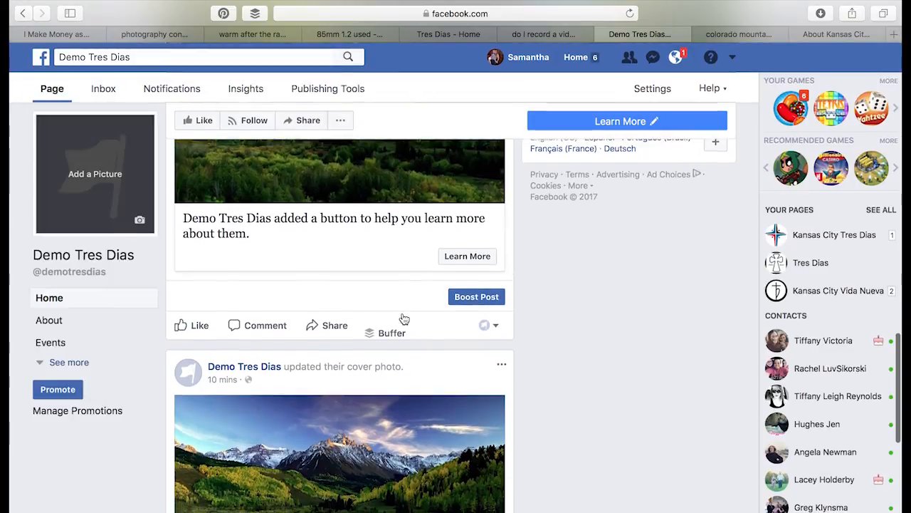
scroll(396, 360, down, 4)
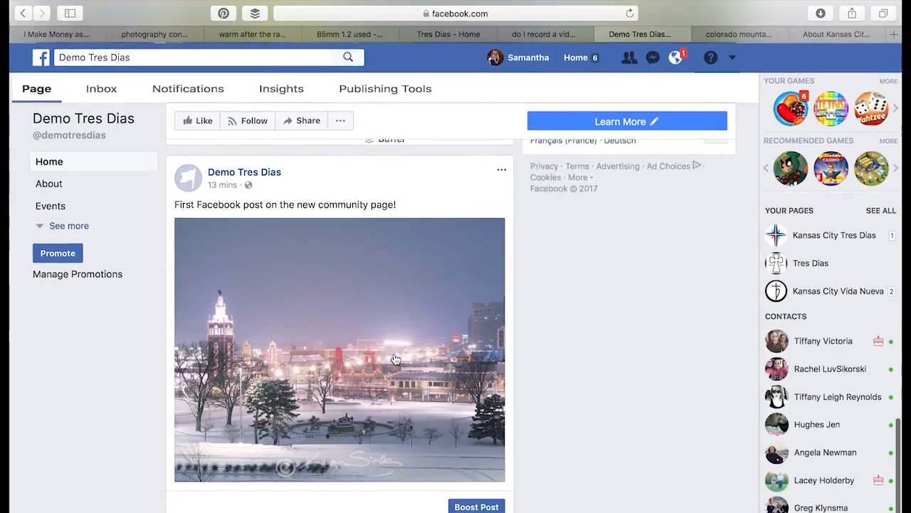
scroll(396, 360, up, 5)
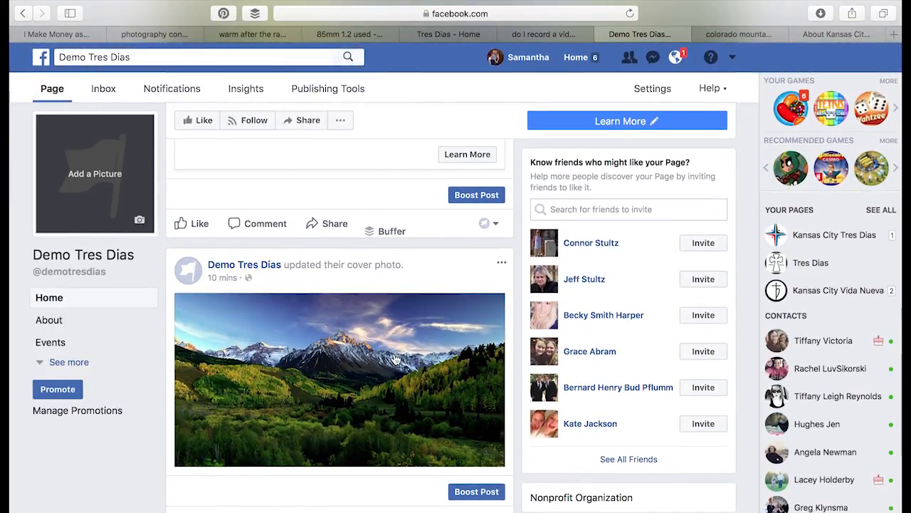
click(501, 265)
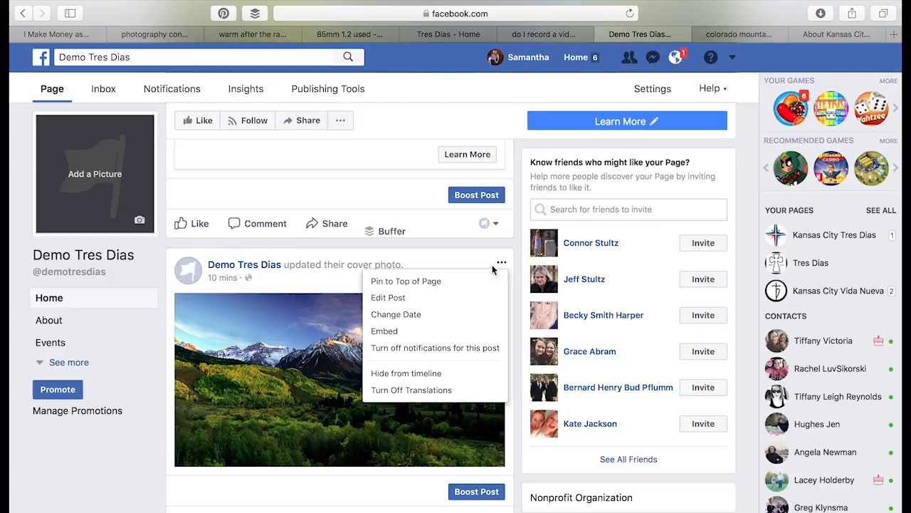
click(432, 374)
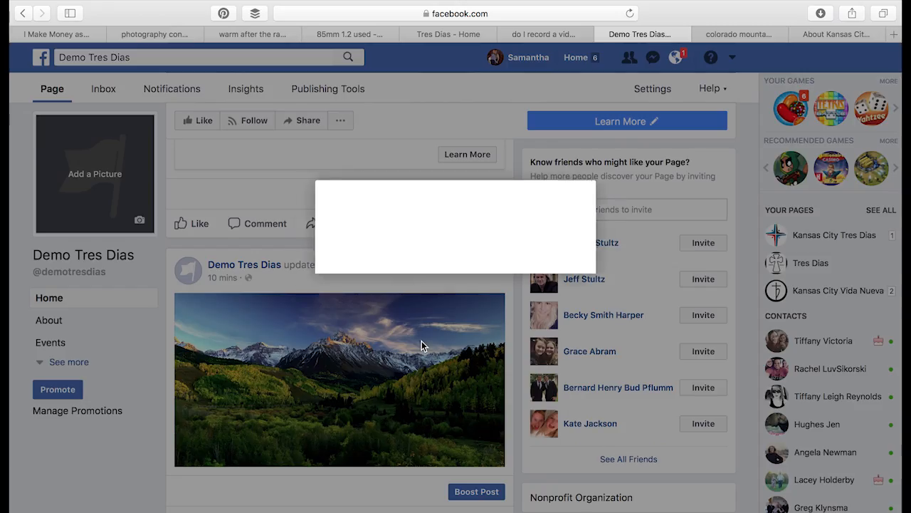
click(586, 267)
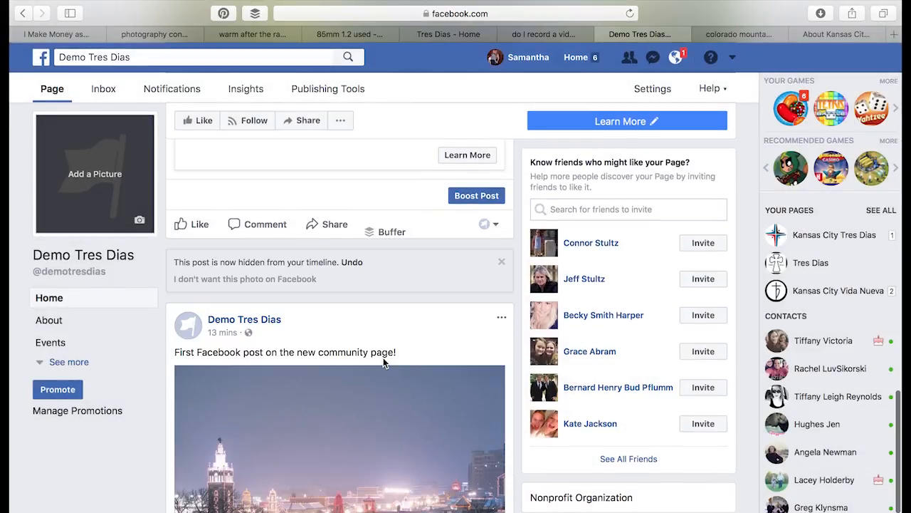
Step: Hide the post announcing the added Learn More button from the timeline and confirm
scroll(383, 358, up, 5)
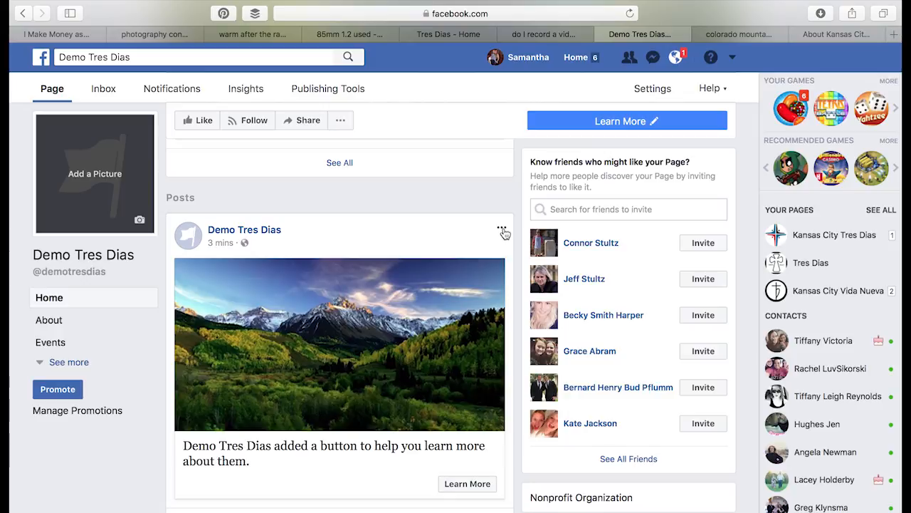
click(502, 230)
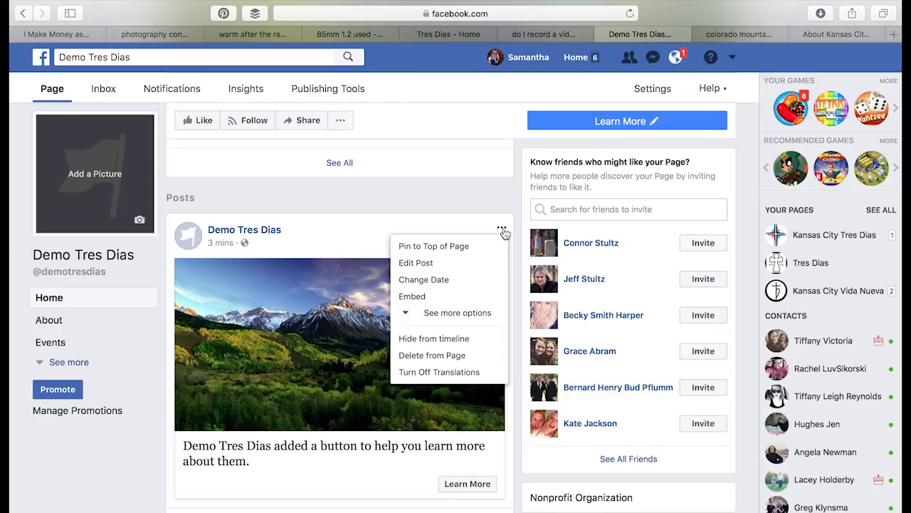
click(453, 343)
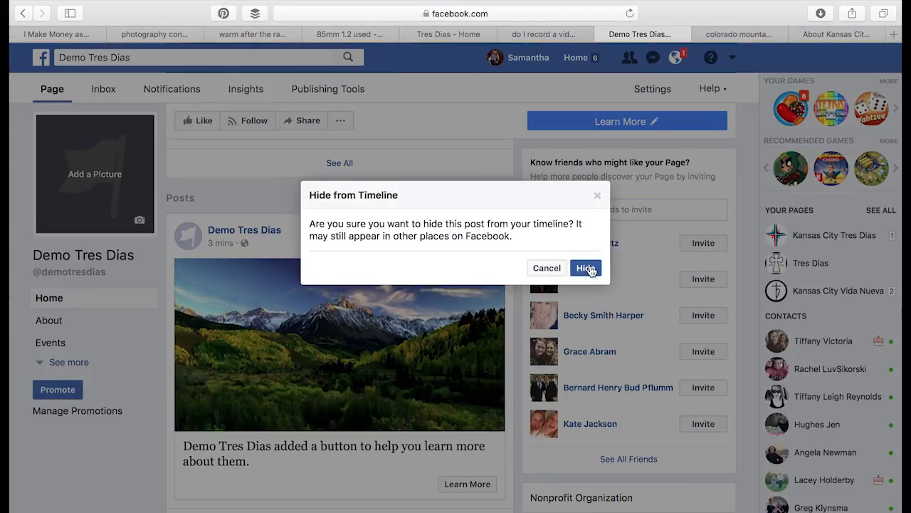
click(587, 268)
Step: Delete the post announcing the updated website address from the page and confirm the deletion
scroll(475, 283, up, 5)
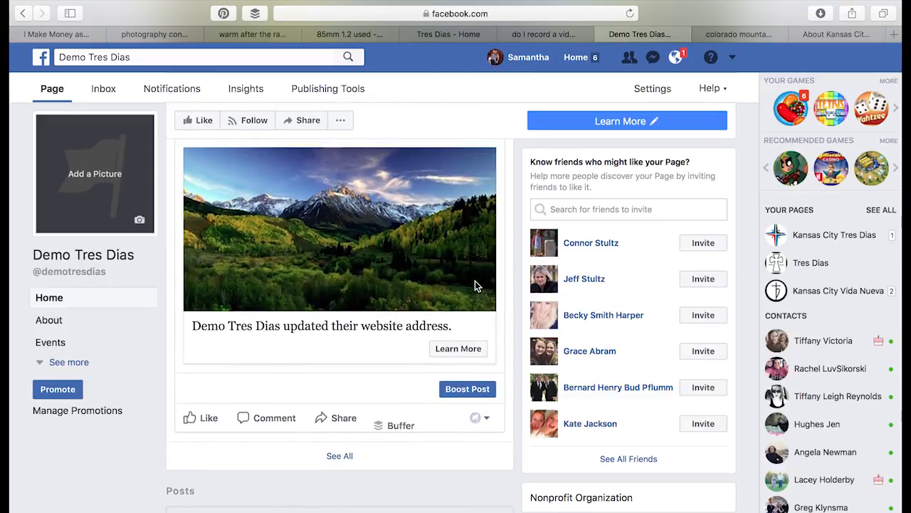
scroll(475, 280, up, 2)
click(492, 260)
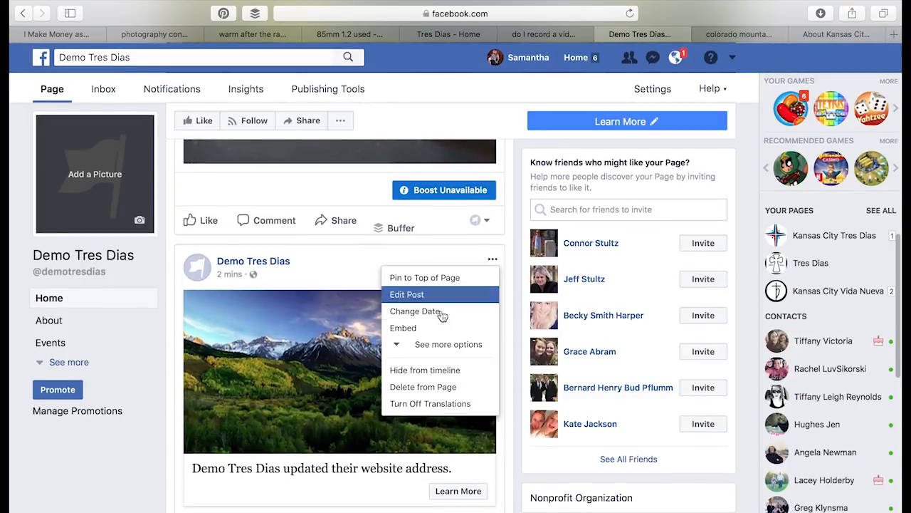
click(430, 388)
click(586, 197)
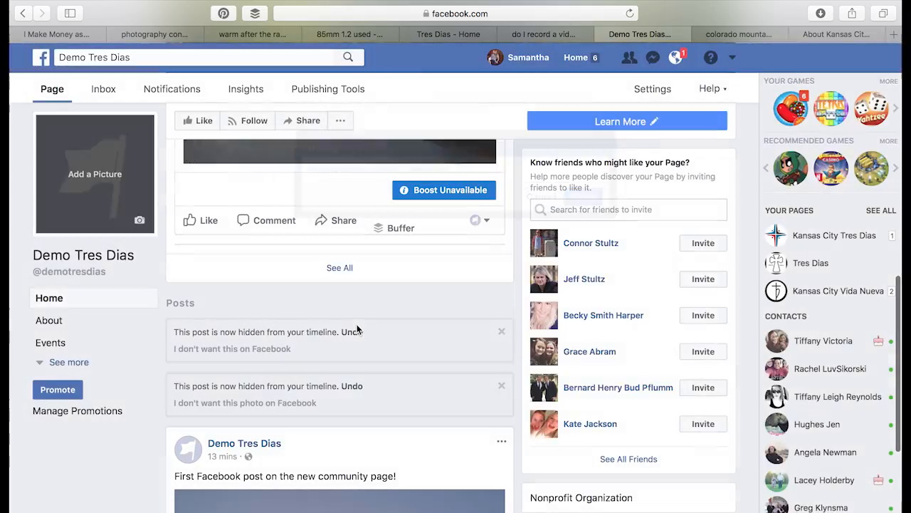
Step: Hide the profile picture update post from the timeline, confirm, and check the remaining posts
scroll(358, 328, up, 6)
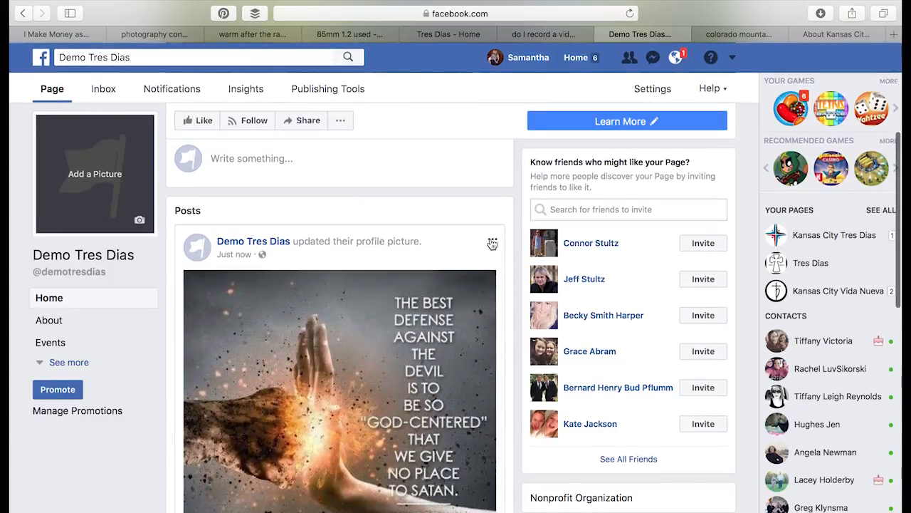
click(492, 243)
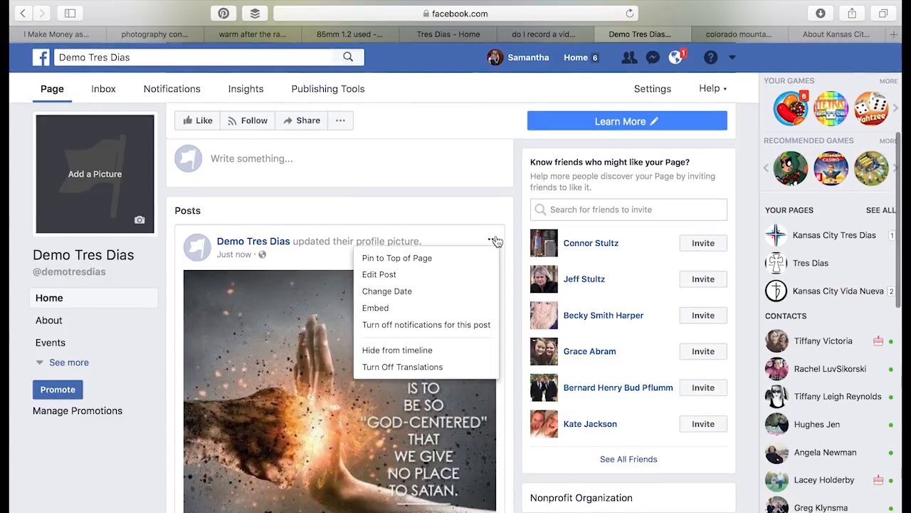
click(403, 348)
click(585, 270)
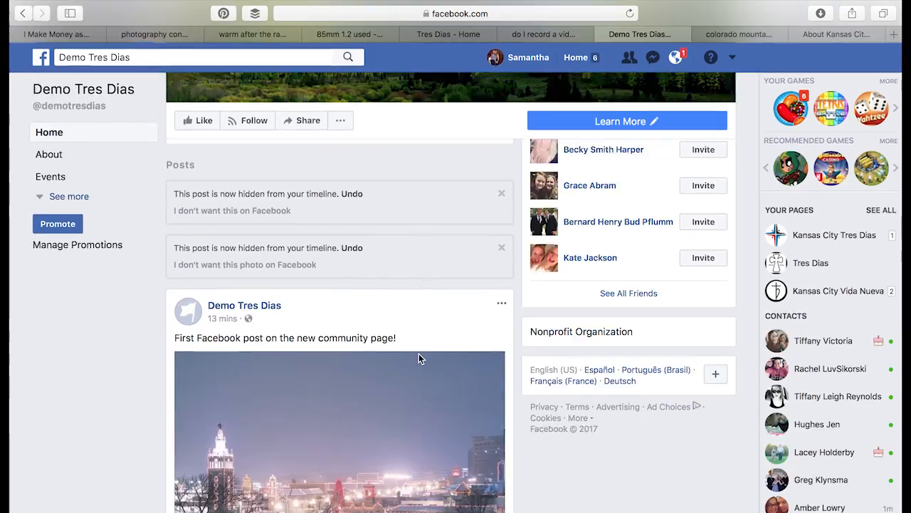
scroll(419, 358, down, 3)
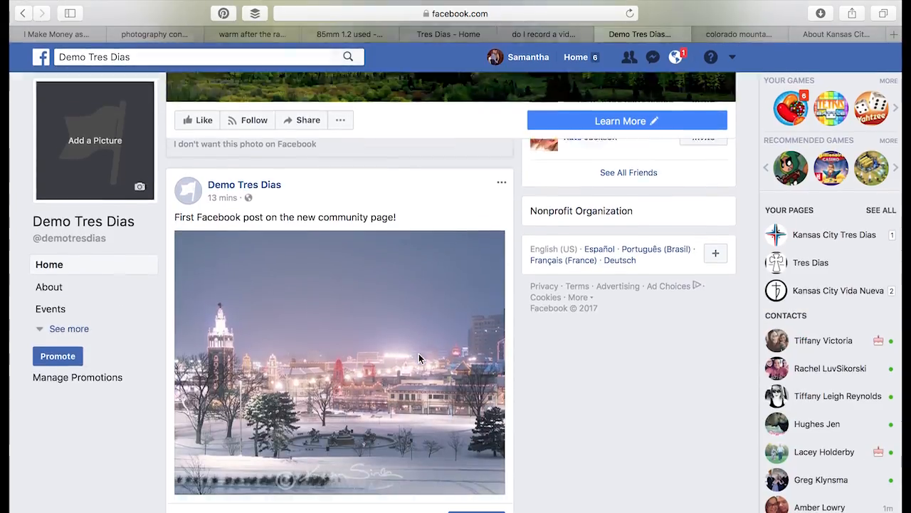